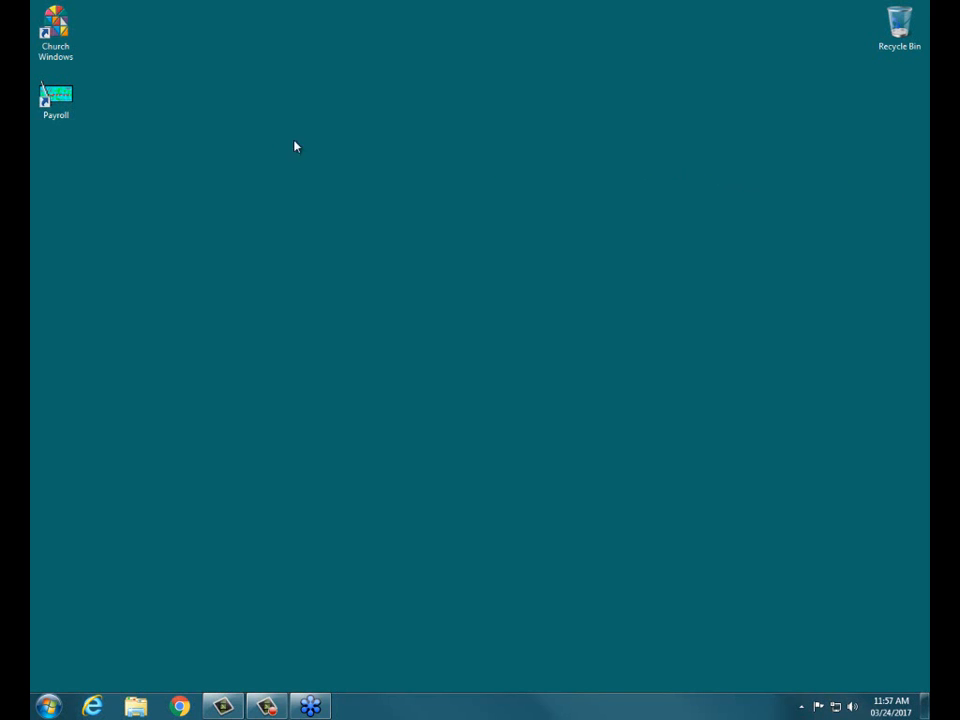
Step: Launch the Payroll program from the desktop
{"action": "left_click", "coordinate": [64, 110]}
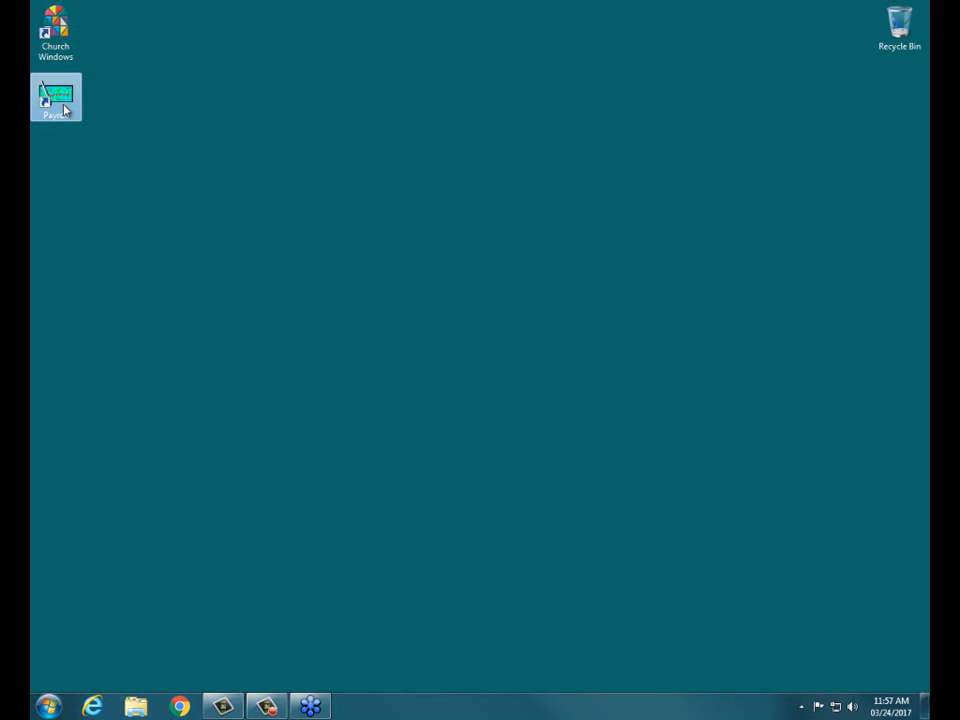
{"action": "double_click", "coordinate": [60, 97]}
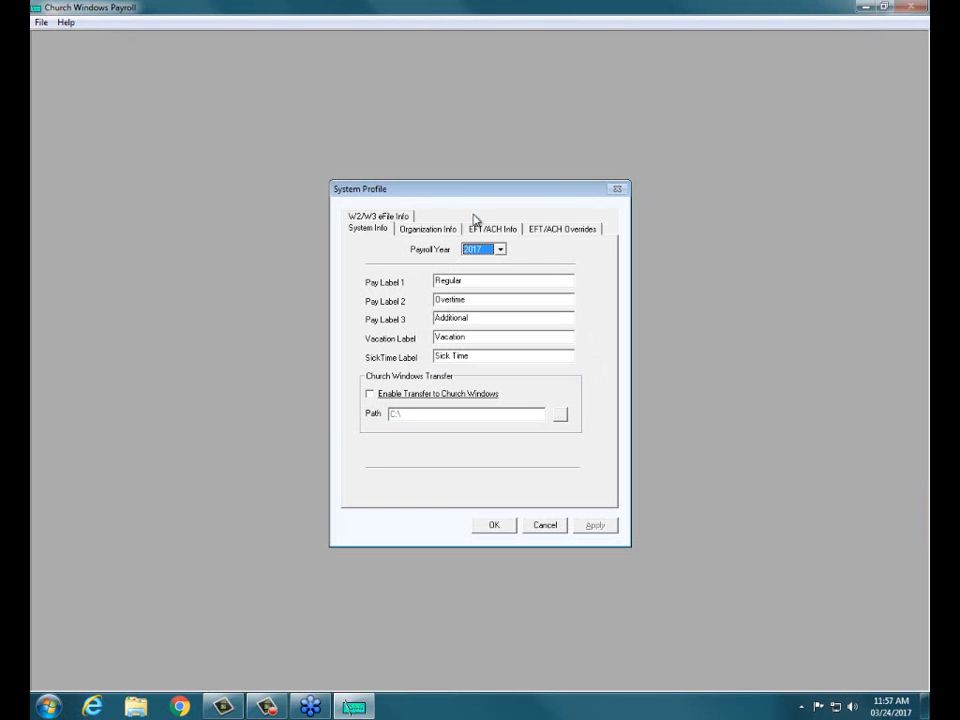
{"action": "left_click_drag", "start_coordinate": [458, 194], "coordinate": [461, 199]}
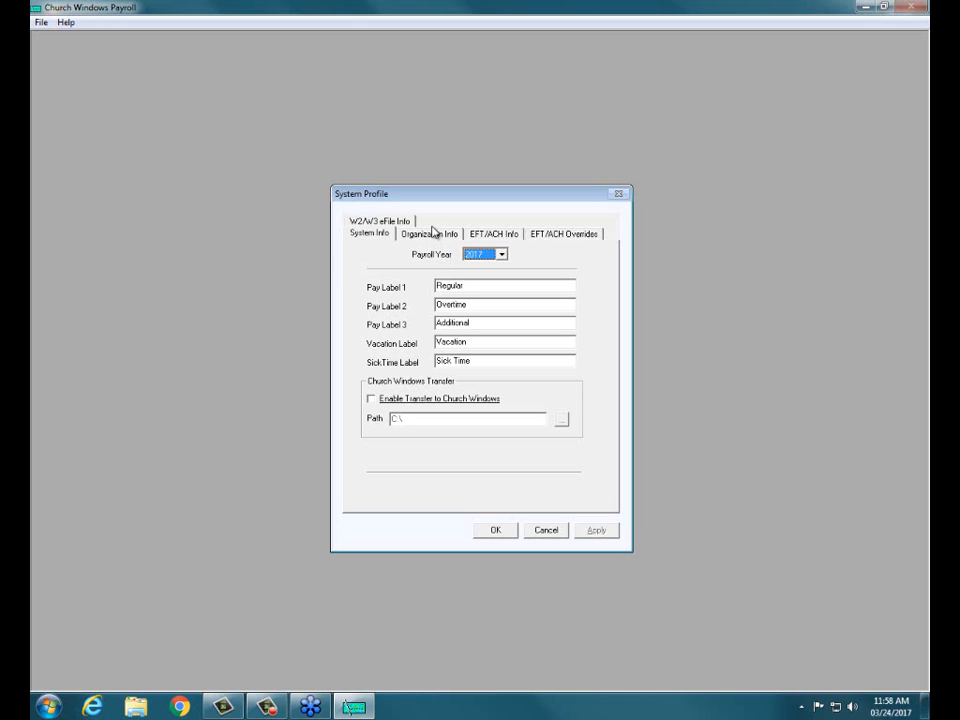
Step: Enter "41st Church of Anytown" as the organization name in the System Profile's organization info
{"action": "left_click", "coordinate": [427, 234]}
{"action": "left_click", "coordinate": [449, 319]}
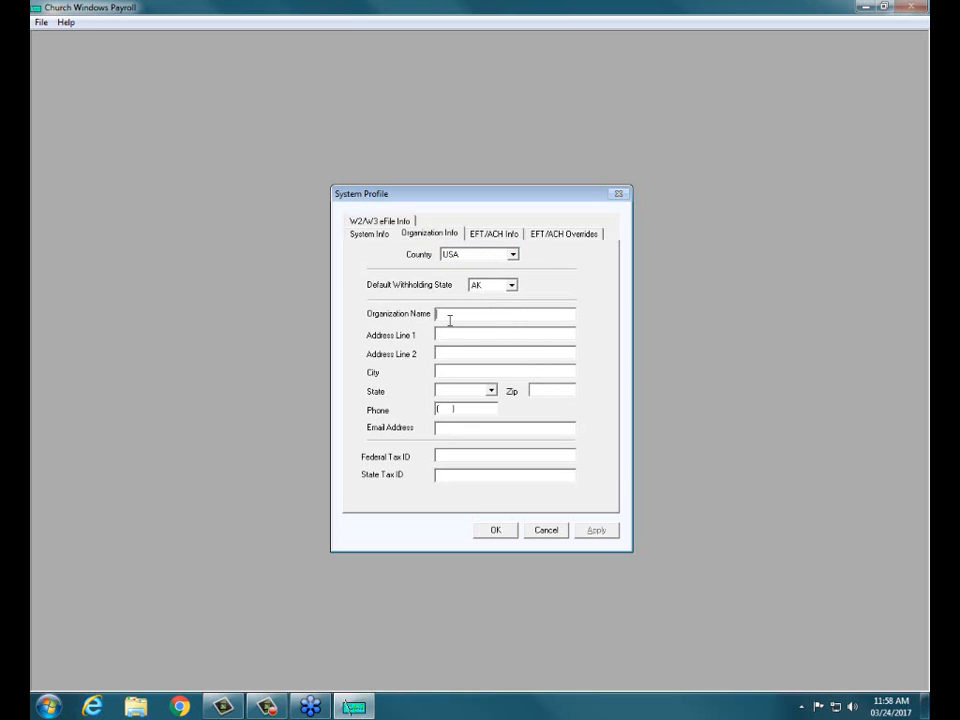
{"action": "type", "text": "41st Church of Sain"}
{"action": "key", "text": "BackSpace"}
{"action": "key", "text": "BackSpace"}
{"action": "key", "text": "BackSpace"}
{"action": "key", "text": "BackSpace"}
{"action": "type", "text": "Anytown"}
Step: Set the default withholding state to OH (Ohio) and apply the System Profile changes
{"action": "left_click", "coordinate": [493, 290]}
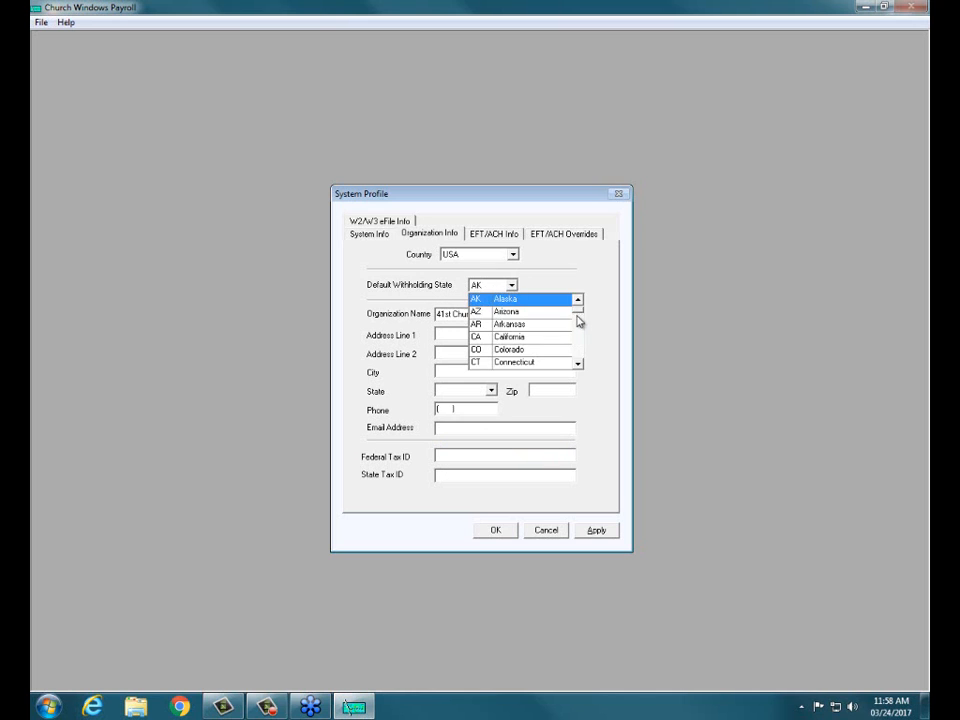
{"action": "left_click_drag", "start_coordinate": [578, 326], "coordinate": [580, 339]}
{"action": "left_click", "coordinate": [579, 349]}
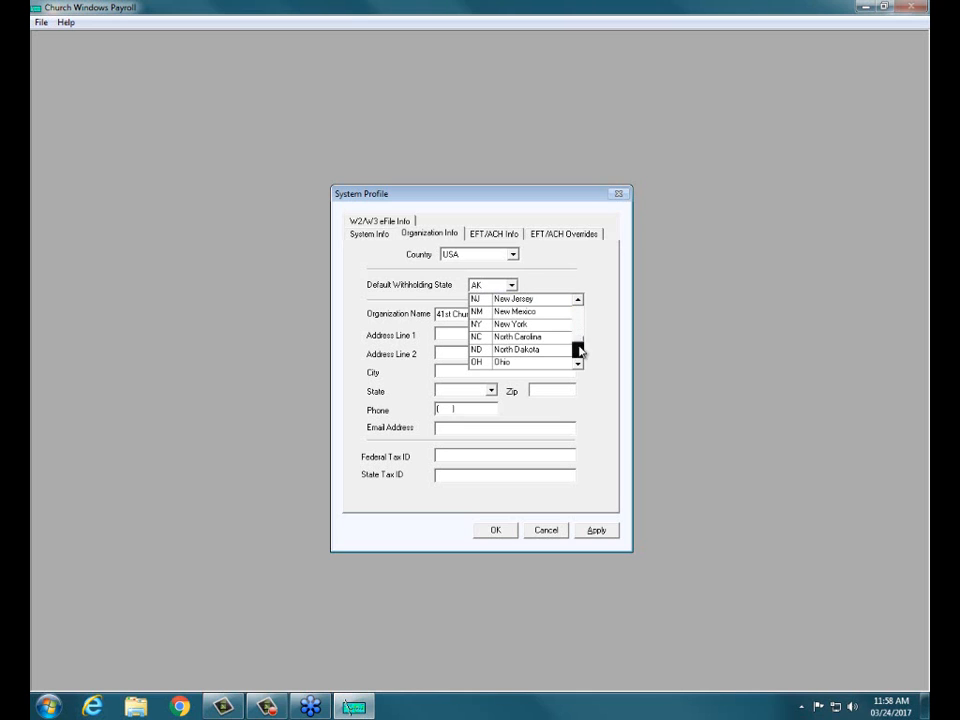
{"action": "left_click", "coordinate": [513, 363]}
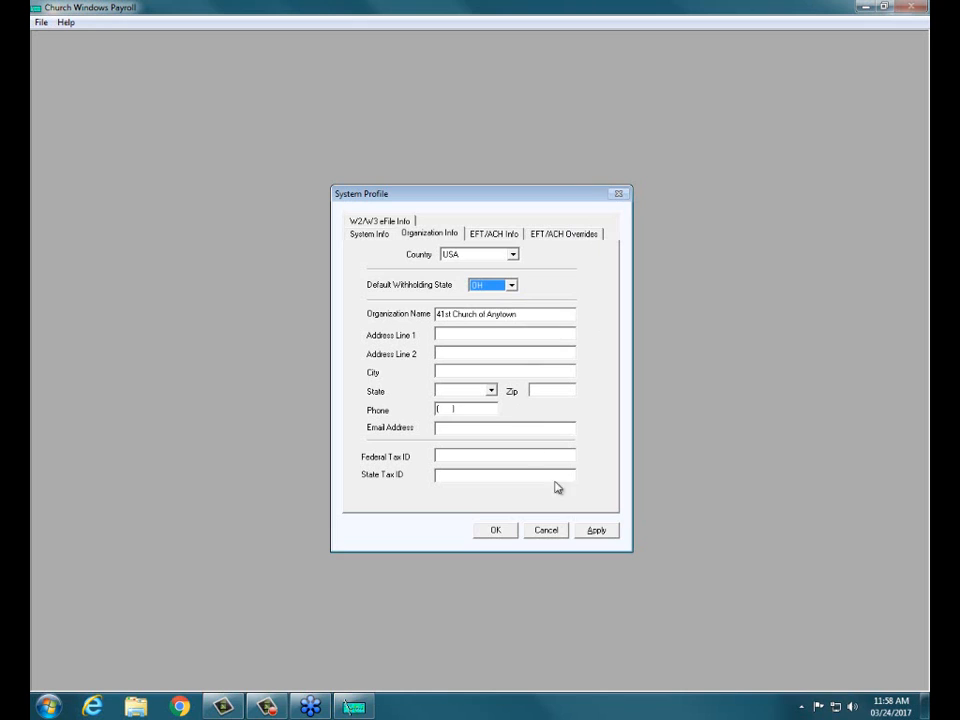
{"action": "left_click", "coordinate": [588, 530]}
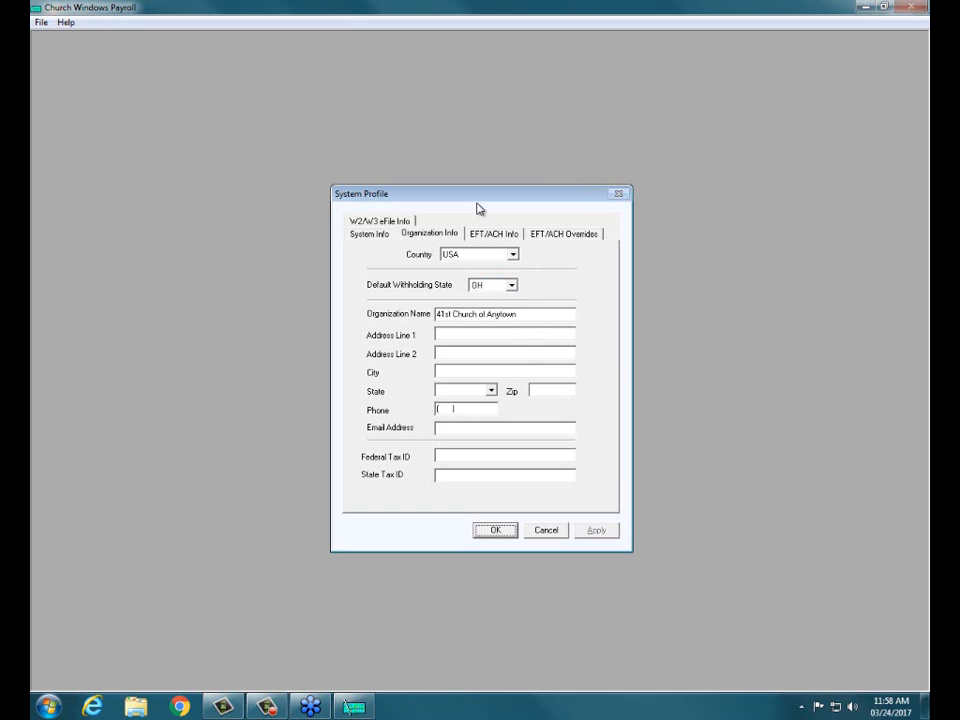
Step: Review the system, EFT/ACH, EFT/ACH override and W2/W3 eFile settings of the System Profile, and accept the profile
{"action": "left_click", "coordinate": [375, 234]}
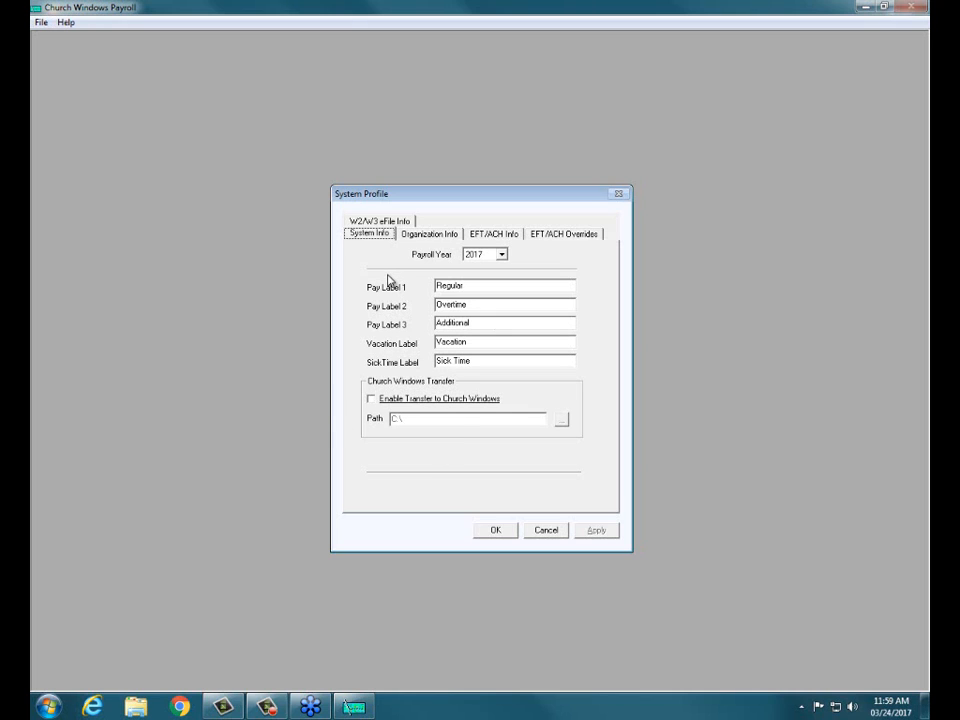
{"action": "left_click", "coordinate": [495, 234]}
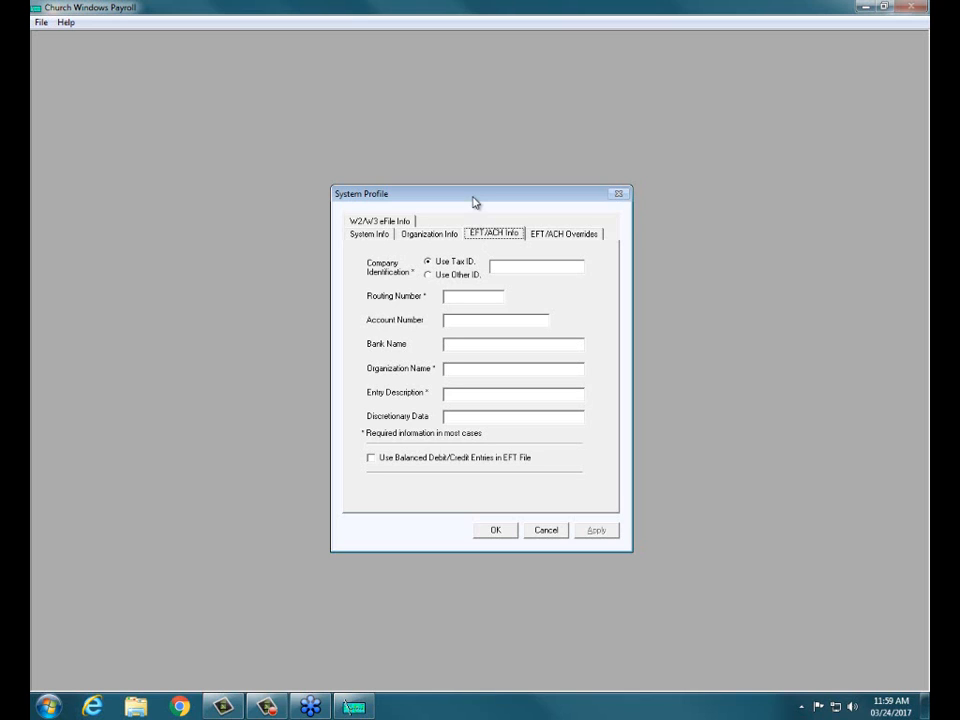
{"action": "left_click", "coordinate": [566, 235]}
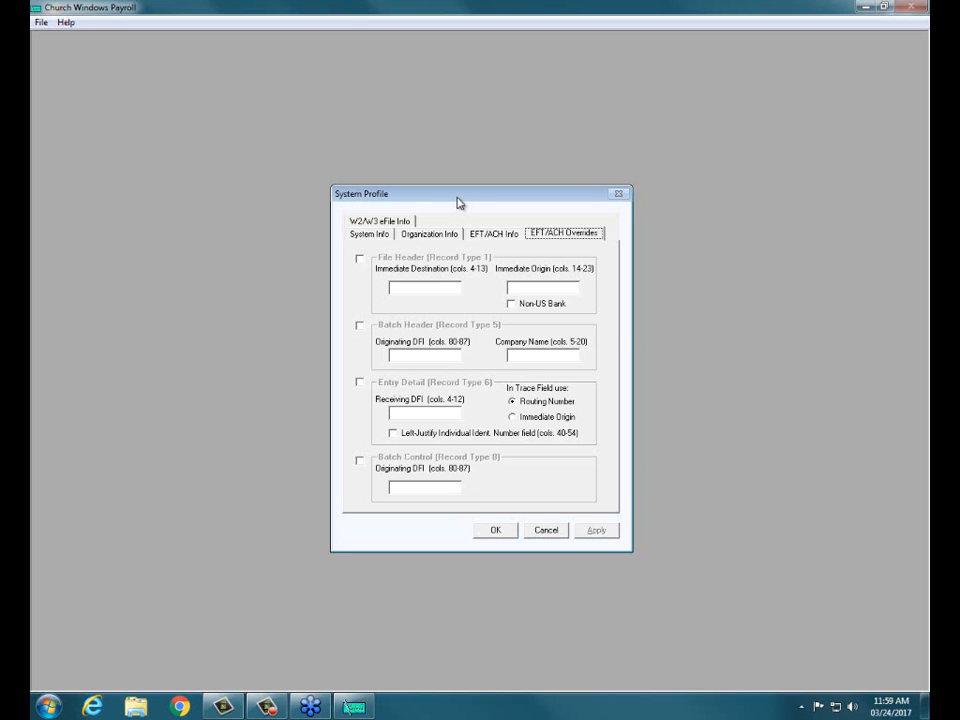
{"action": "left_click", "coordinate": [397, 222]}
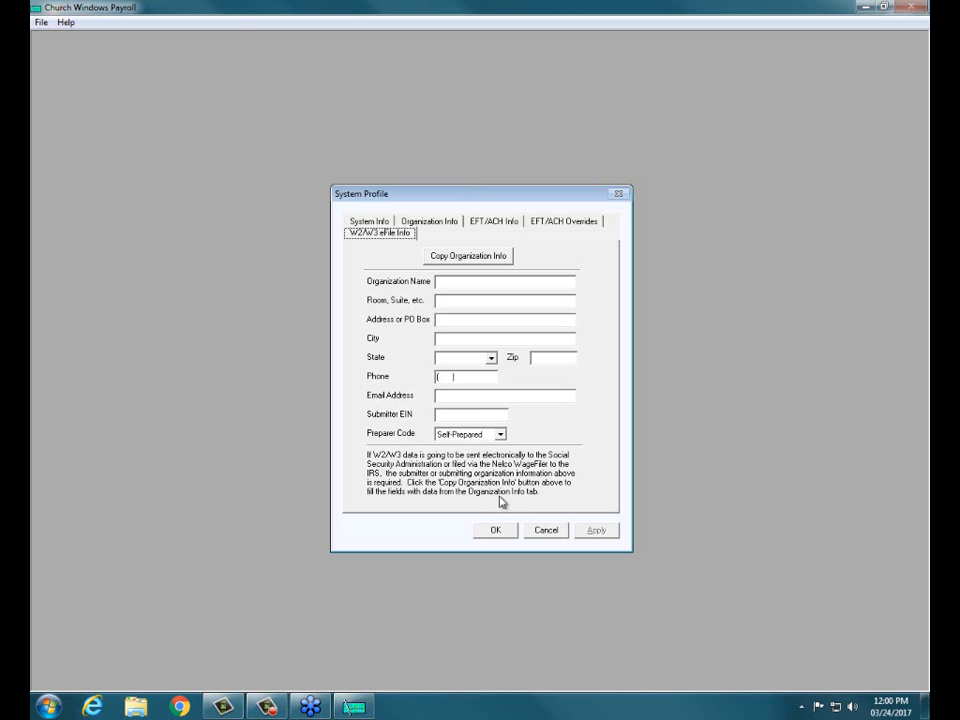
{"action": "left_click", "coordinate": [497, 533]}
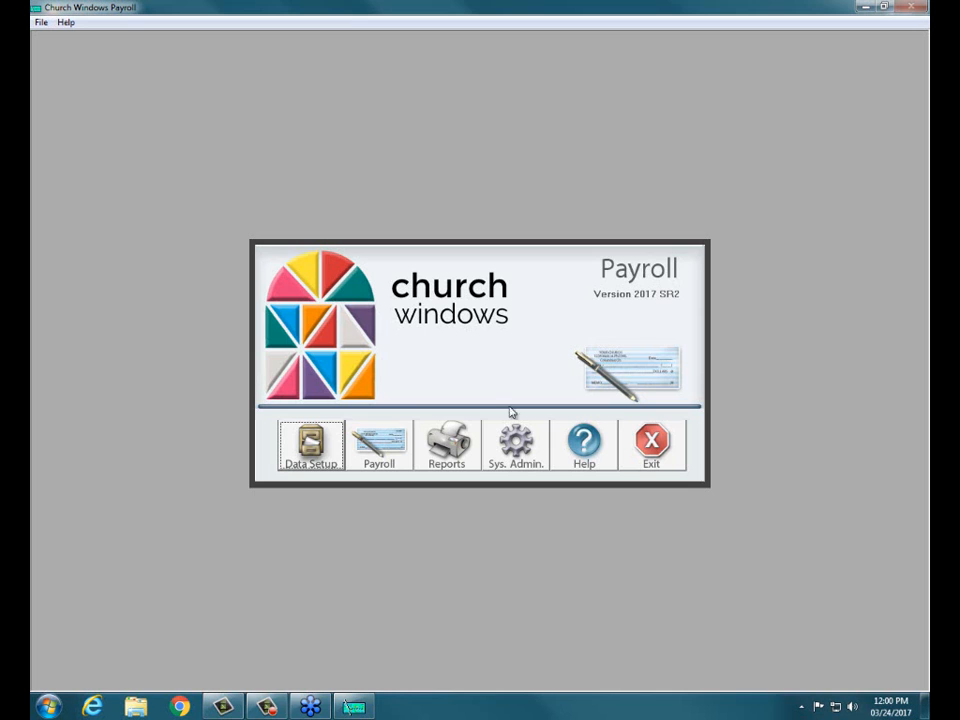
Step: Read the help page on easy steps to begin using Payroll, and close it
{"action": "left_click", "coordinate": [587, 446]}
{"action": "left_click", "coordinate": [624, 455]}
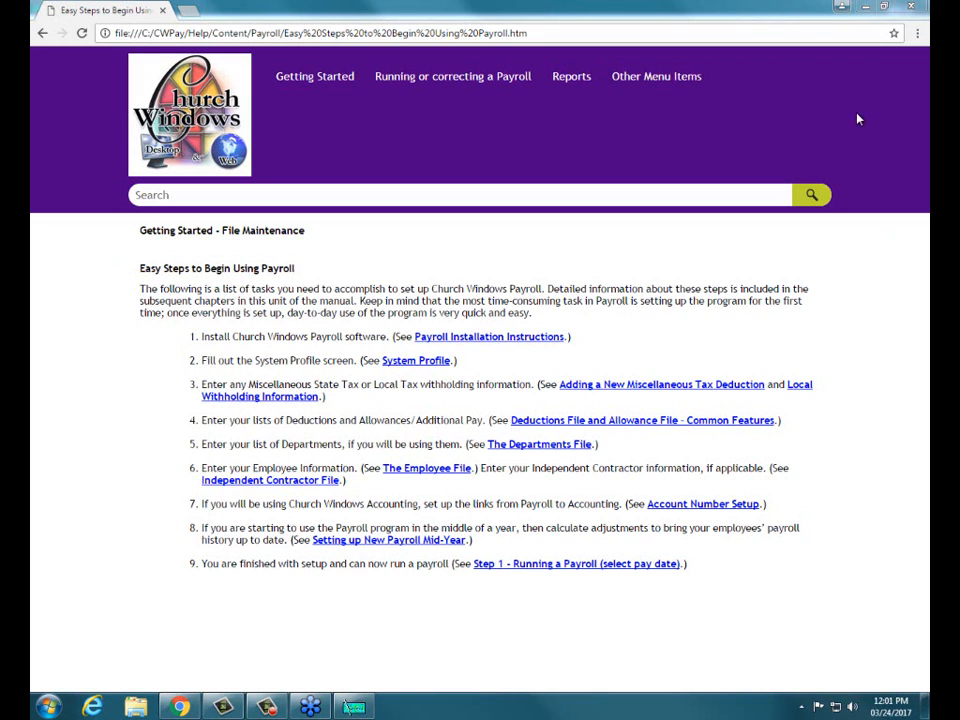
{"action": "left_click", "coordinate": [912, 8]}
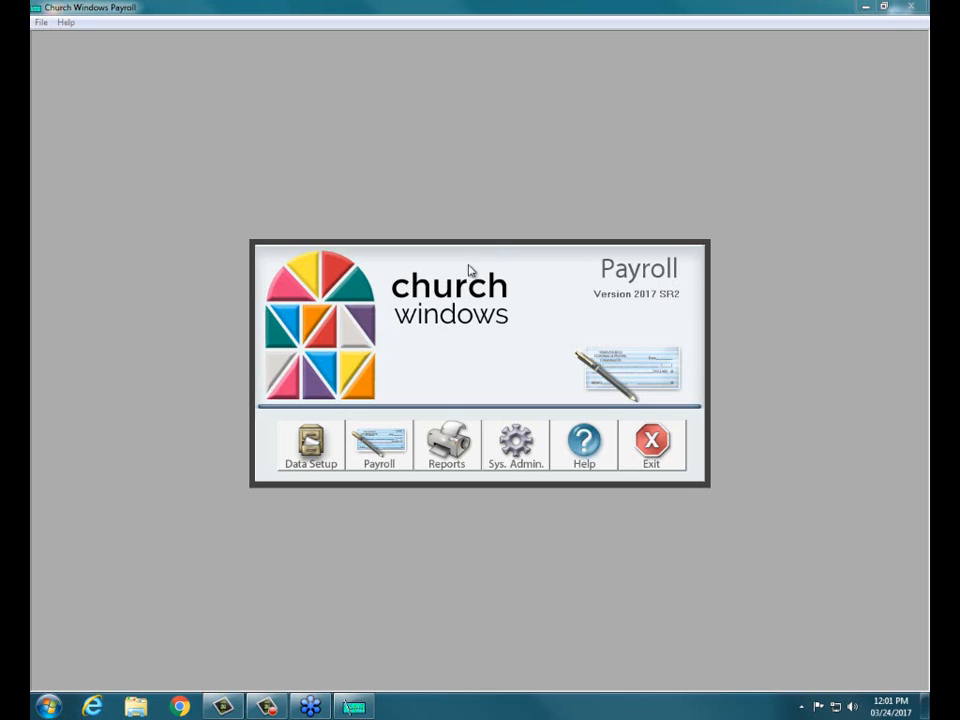
Step: Start a new deduction in the Deductions File with the description "Pension", keeping its frequency at E
{"action": "left_click", "coordinate": [316, 440]}
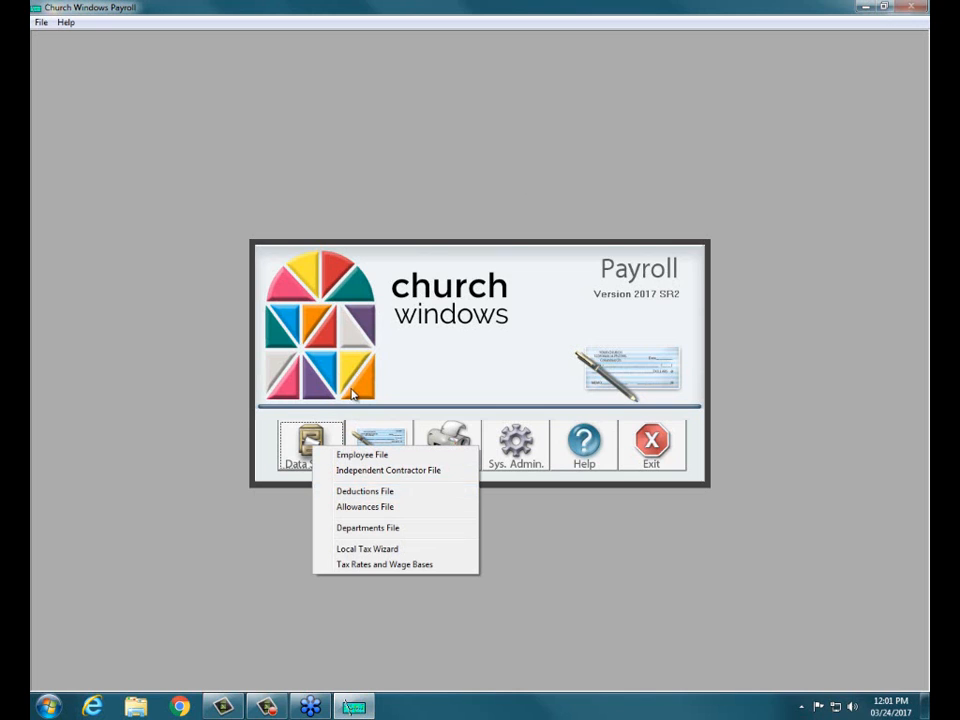
{"action": "left_click", "coordinate": [312, 440]}
{"action": "left_click", "coordinate": [313, 441]}
{"action": "left_click", "coordinate": [340, 492]}
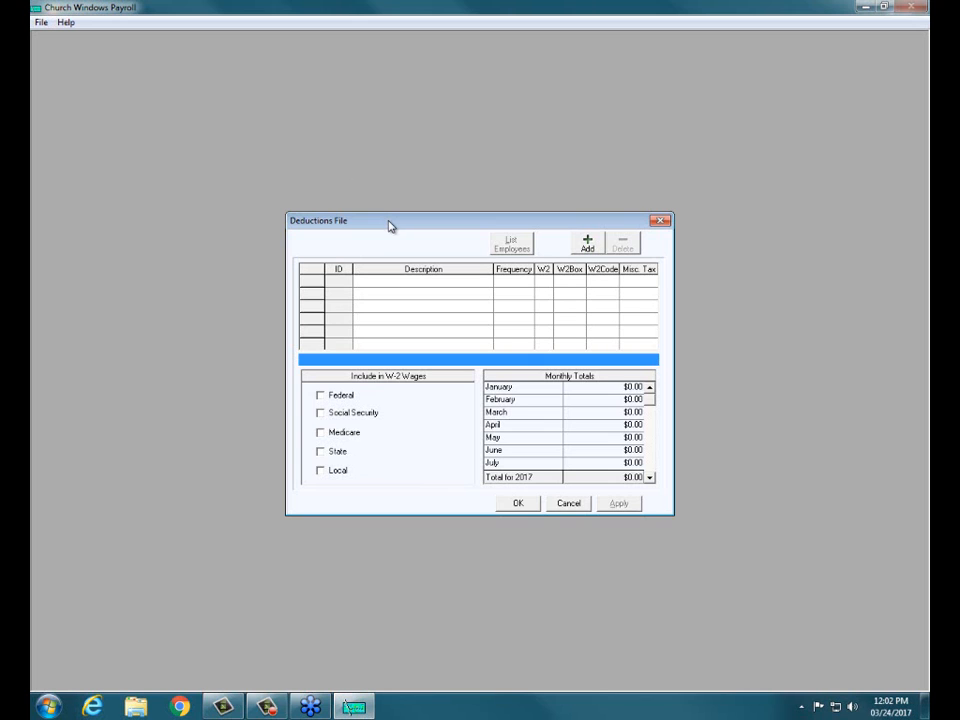
{"action": "left_click", "coordinate": [588, 245]}
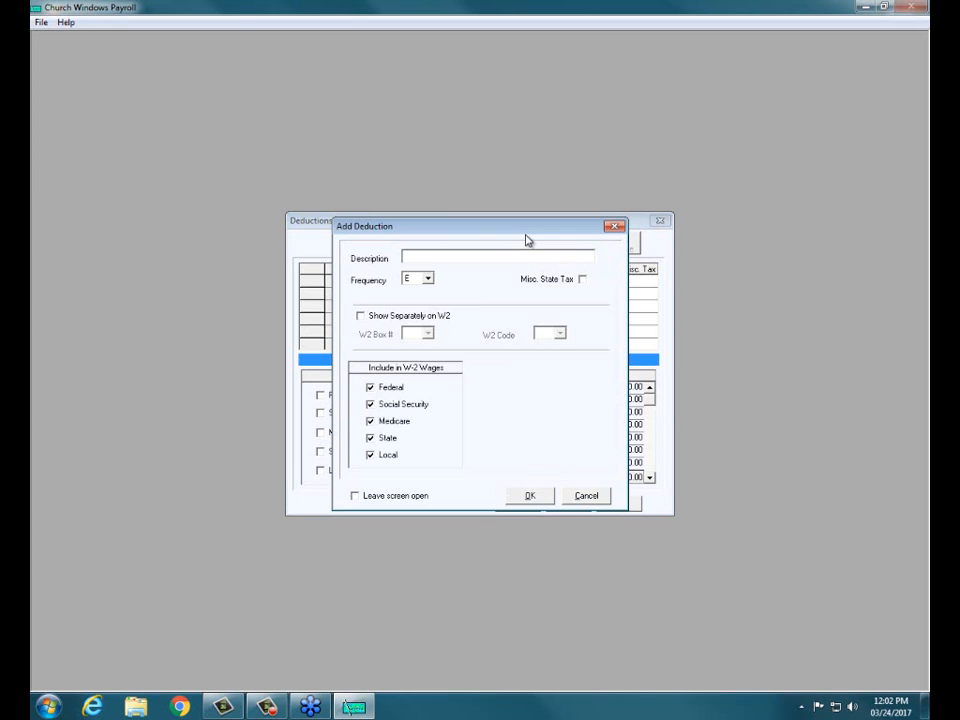
{"action": "type", "text": "Fension"}
{"action": "left_click", "coordinate": [427, 280]}
{"action": "left_click", "coordinate": [428, 281]}
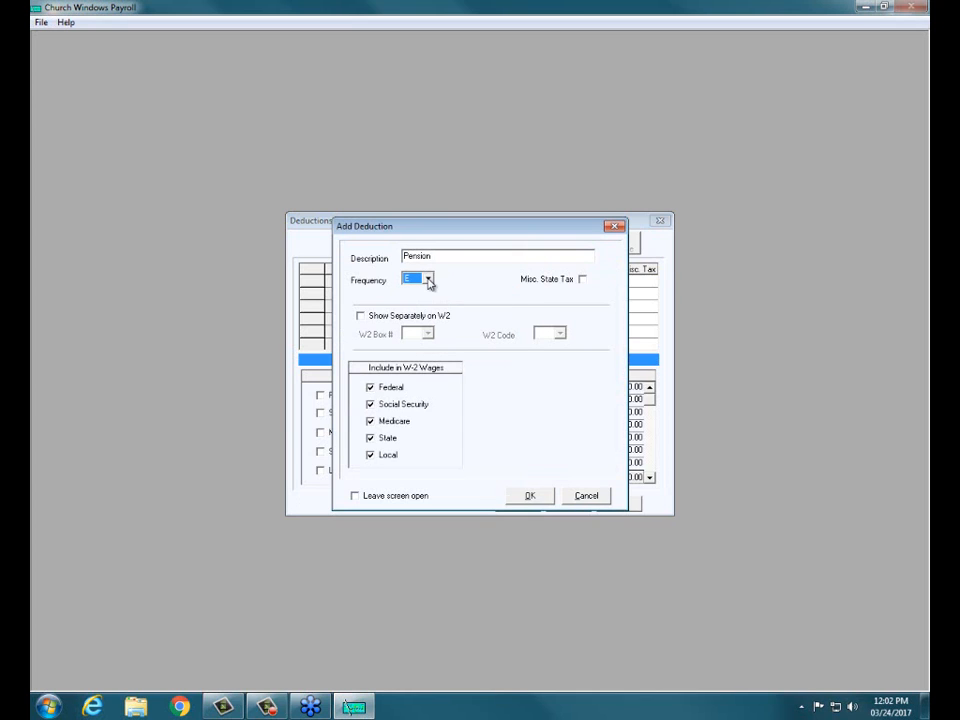
Step: Set the Pension deduction to show separately on the W2 and check the available W2 box numbers
{"action": "left_click", "coordinate": [361, 316]}
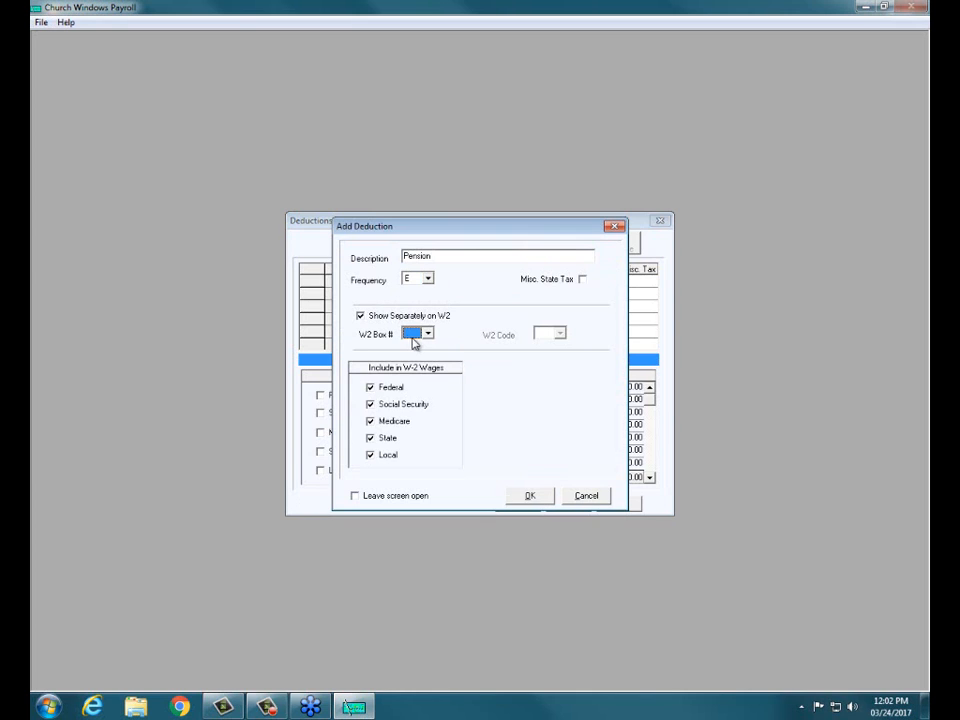
{"action": "left_click", "coordinate": [428, 335]}
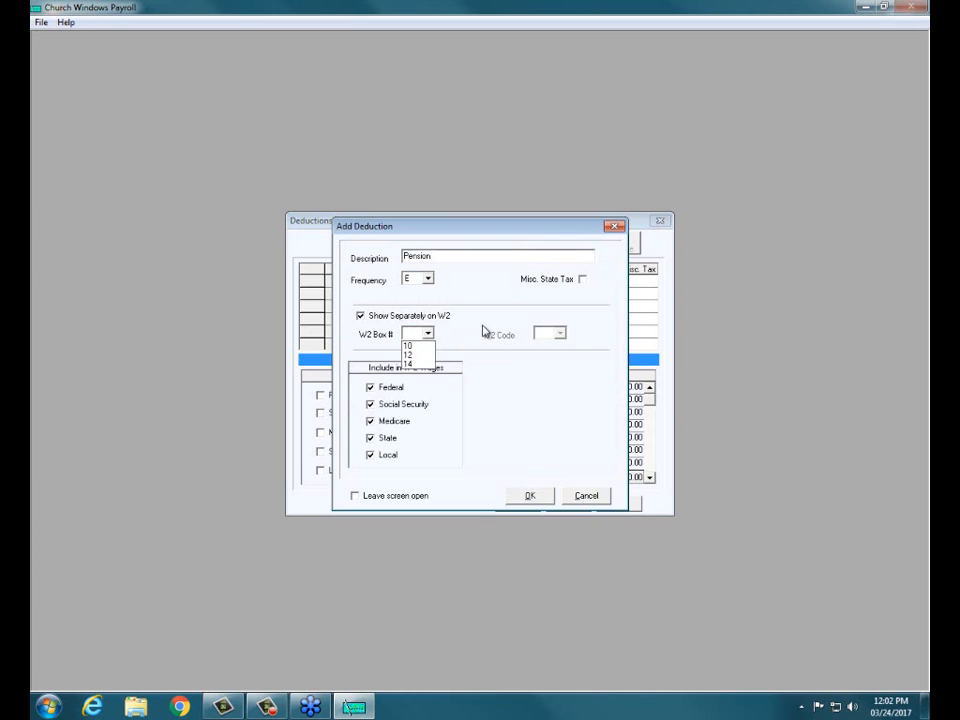
{"action": "left_click", "coordinate": [474, 292]}
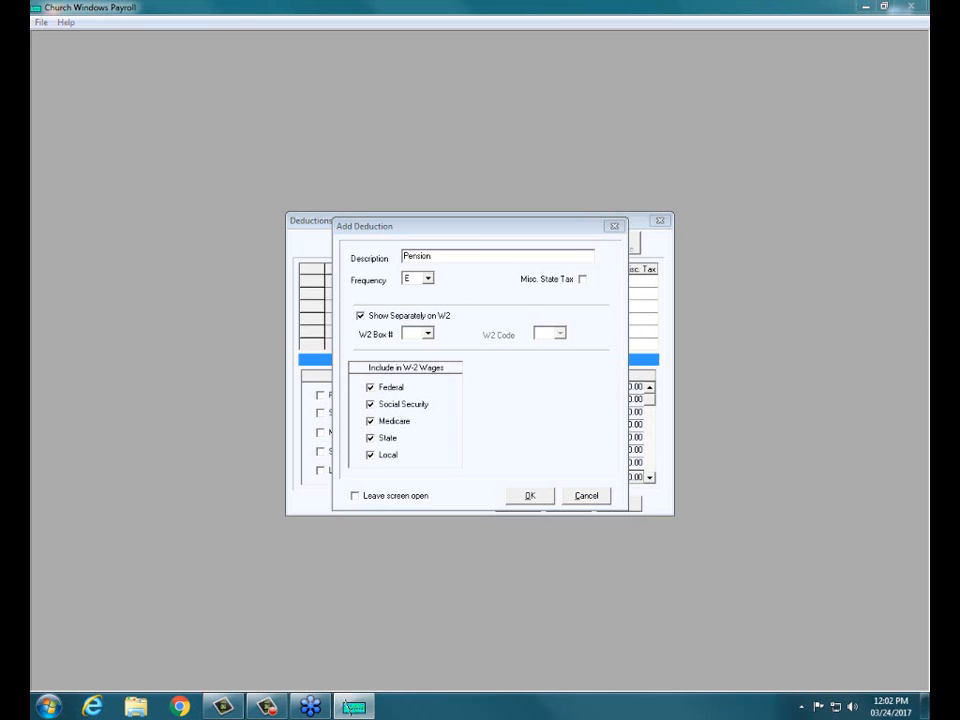
{"action": "left_click", "coordinate": [428, 333]}
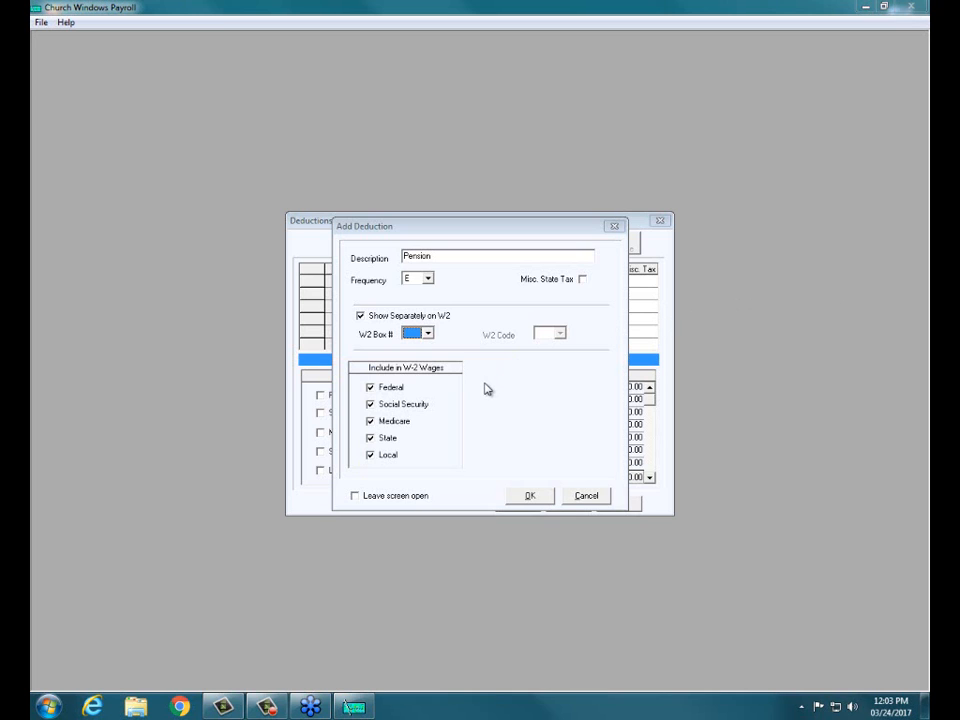
Step: Exclude the Pension deduction from Federal, Social Security, Medicare, State and Local W-2 wages
{"action": "left_click", "coordinate": [370, 388]}
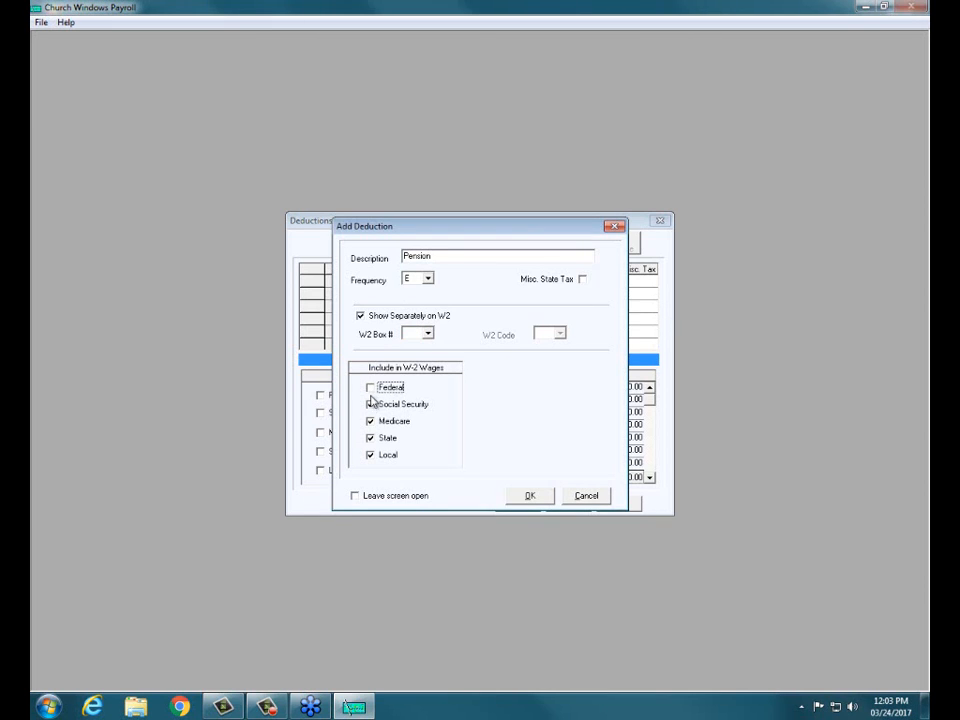
{"action": "left_click", "coordinate": [370, 403]}
{"action": "left_click", "coordinate": [370, 420]}
{"action": "left_click", "coordinate": [370, 437]}
{"action": "left_click", "coordinate": [370, 454]}
{"action": "left_click", "coordinate": [364, 320]}
Step: Assign W2 box 12 and W2 code A to the Pension deduction, and save it in the Deductions File
{"action": "left_click", "coordinate": [427, 333]}
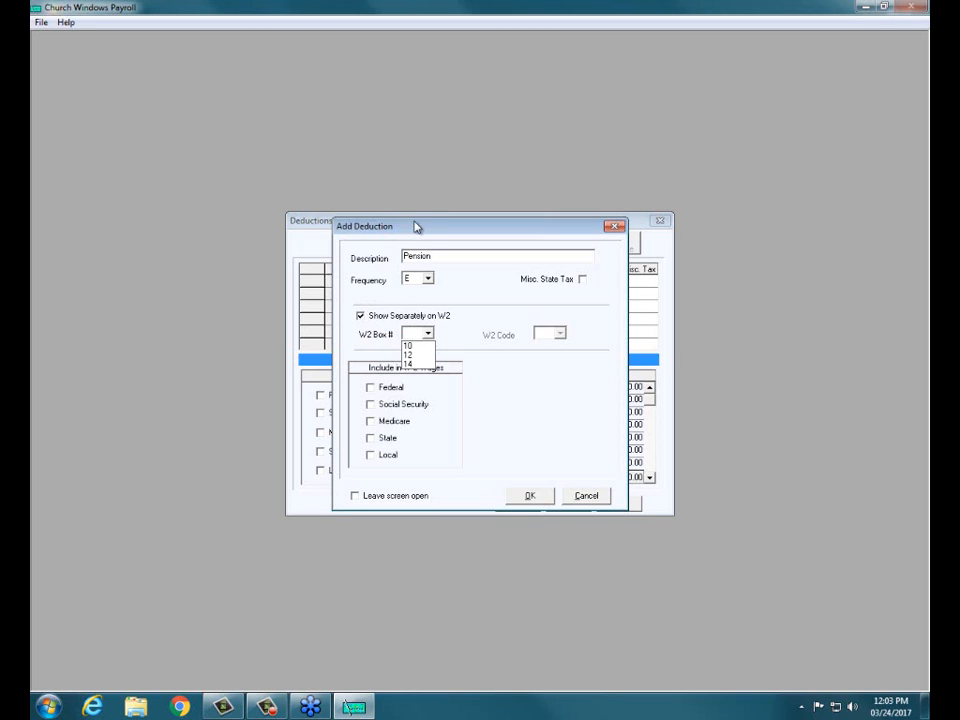
{"action": "left_click", "coordinate": [469, 285]}
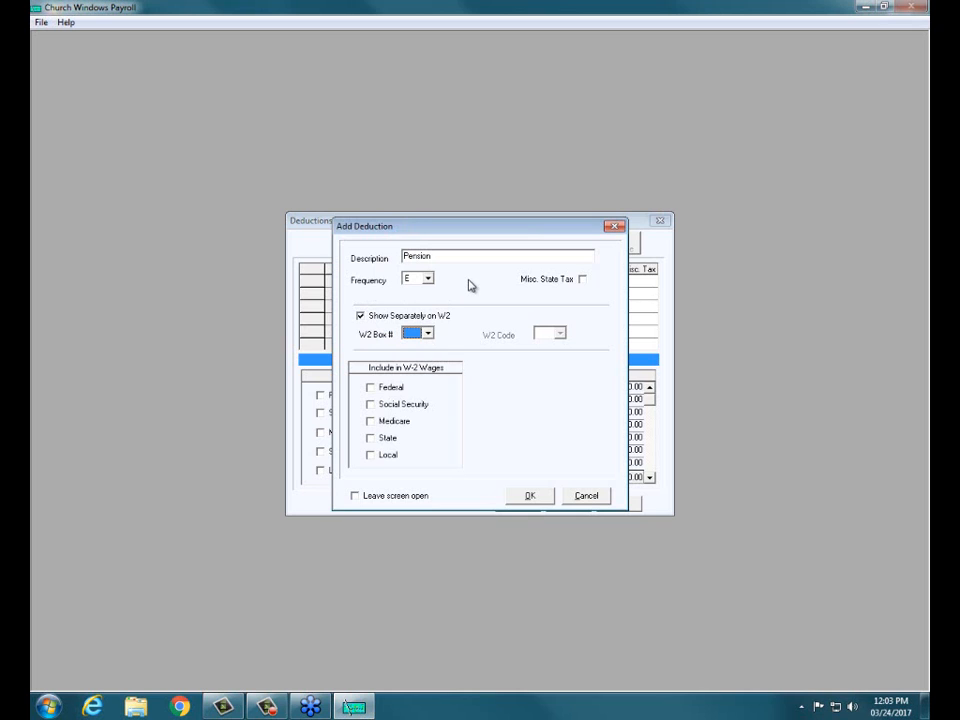
{"action": "left_click", "coordinate": [428, 334]}
{"action": "left_click", "coordinate": [414, 355]}
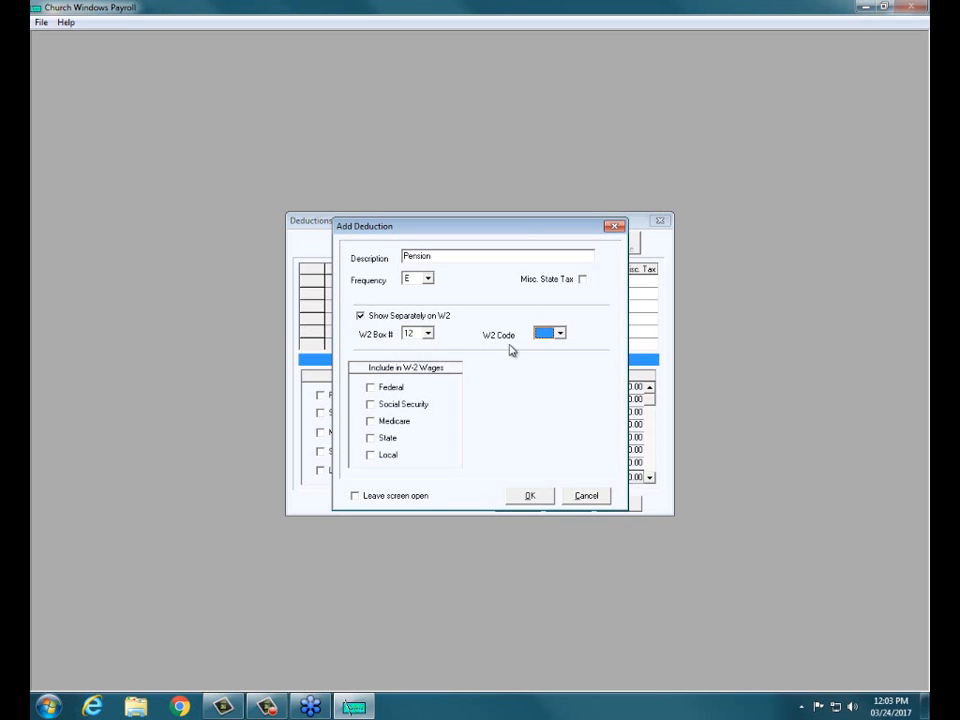
{"action": "left_click", "coordinate": [560, 333]}
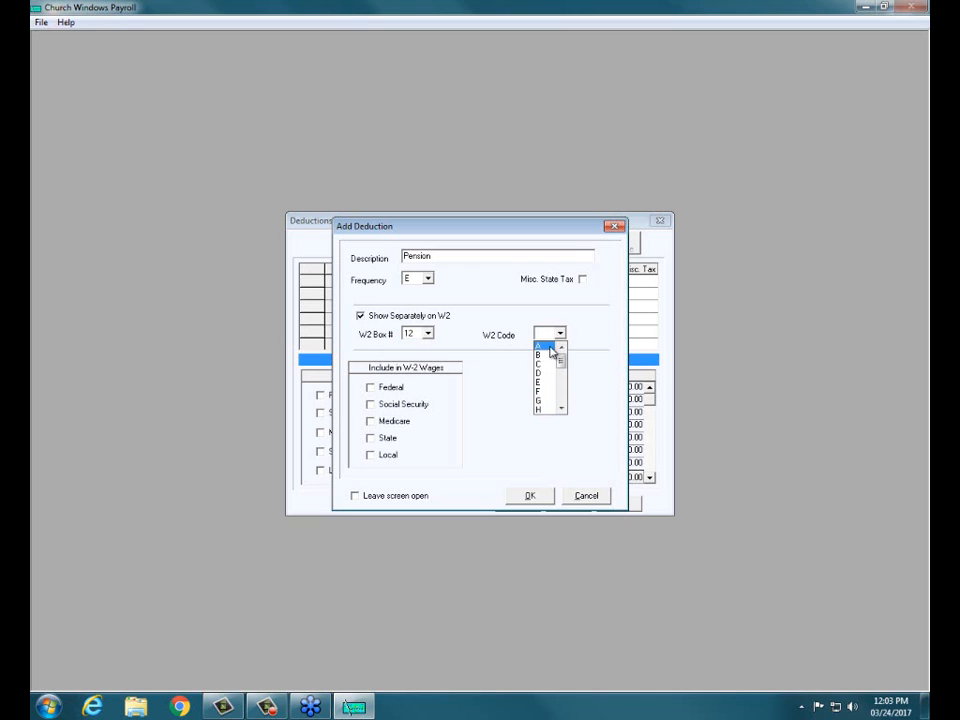
{"action": "left_click", "coordinate": [547, 347]}
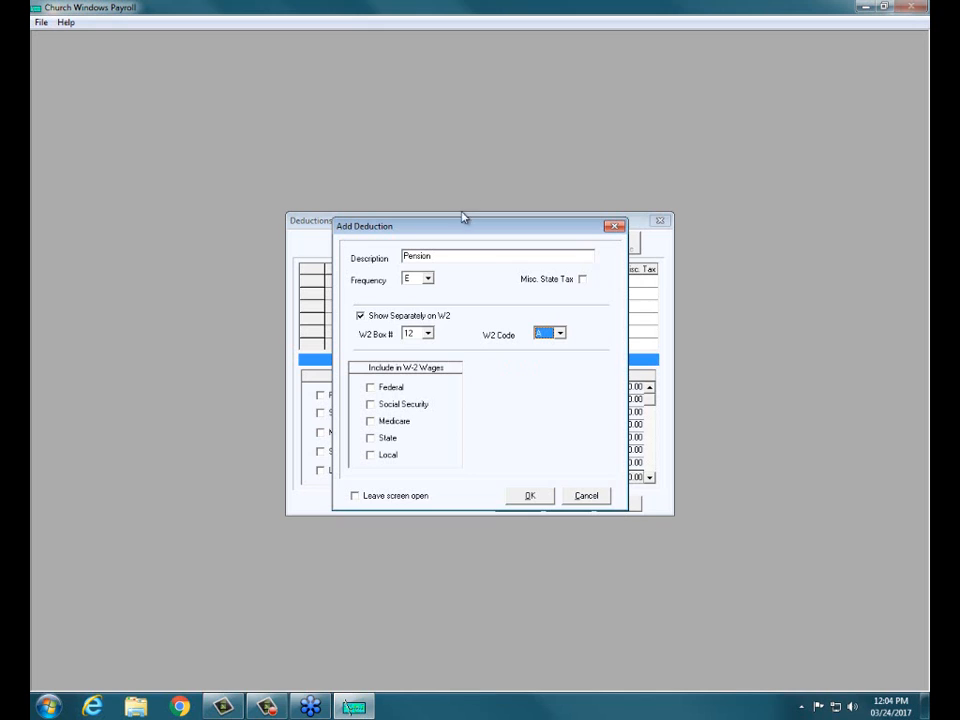
{"action": "left_click", "coordinate": [527, 497]}
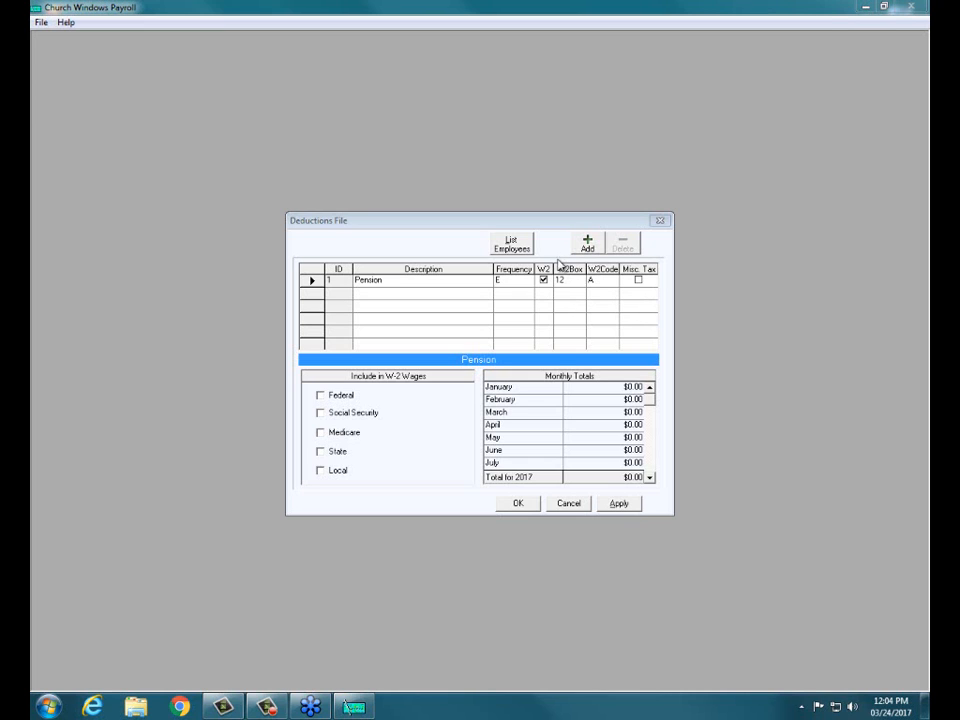
{"action": "left_click", "coordinate": [518, 503]}
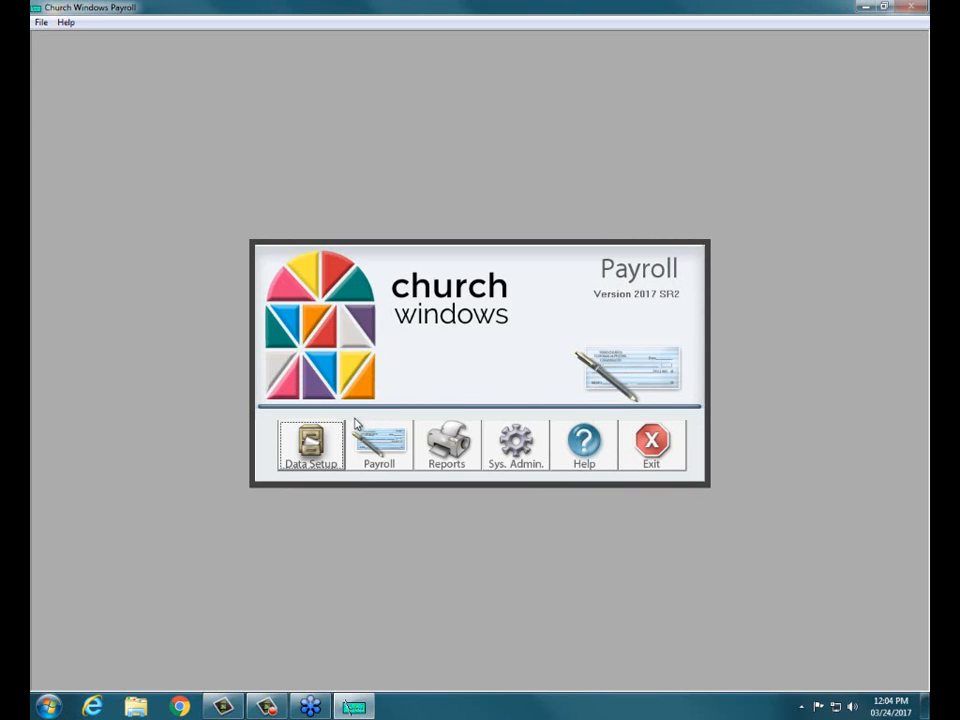
Step: Start a new allowance in the Allowances File with the description "Housing" and the frequency E (Every pay)
{"action": "left_click", "coordinate": [290, 453]}
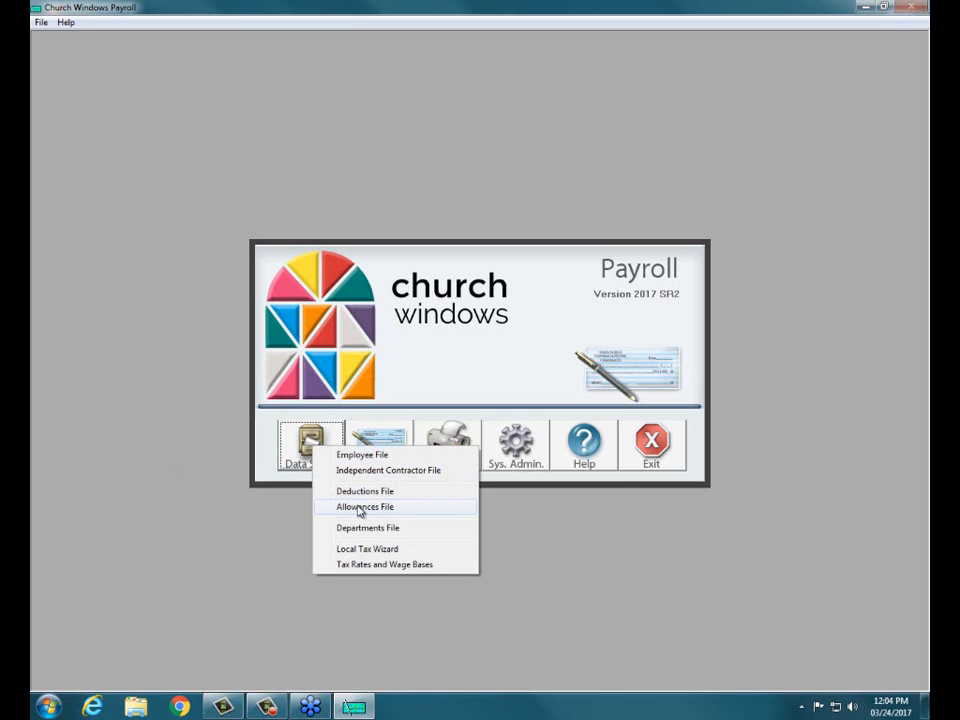
{"action": "left_click", "coordinate": [362, 507]}
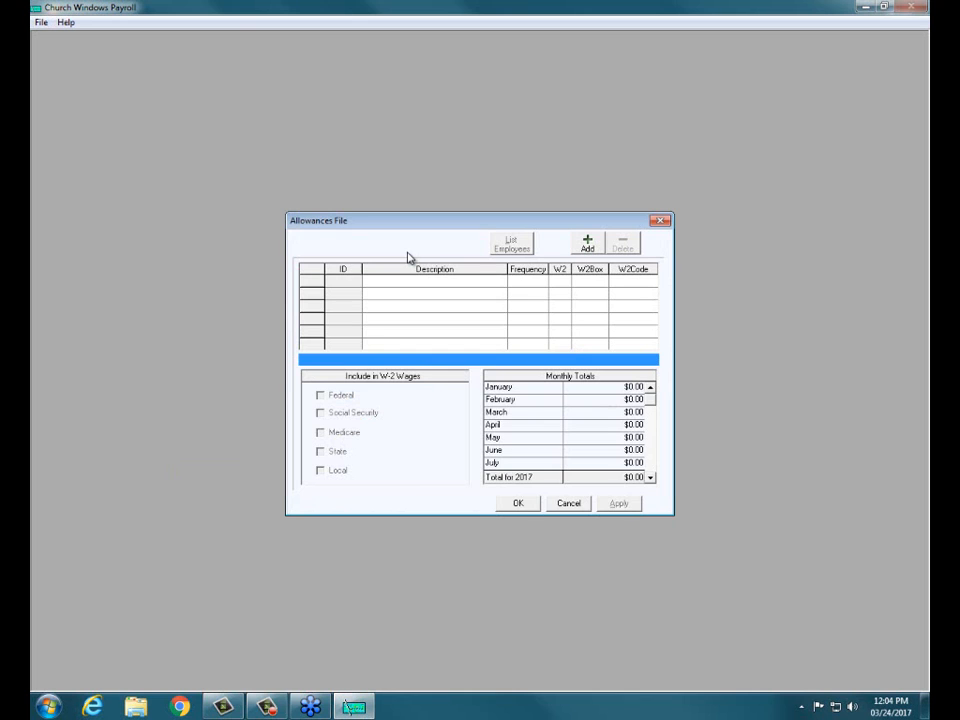
{"action": "left_click", "coordinate": [585, 245]}
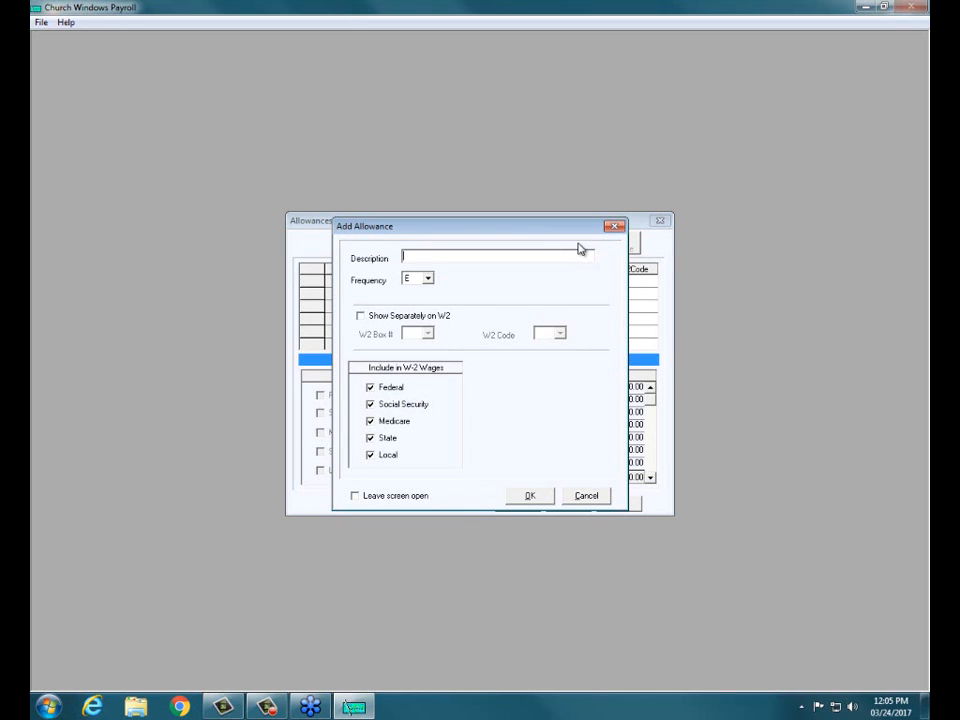
{"action": "type", "text": "Housing"}
{"action": "left_click", "coordinate": [428, 279]}
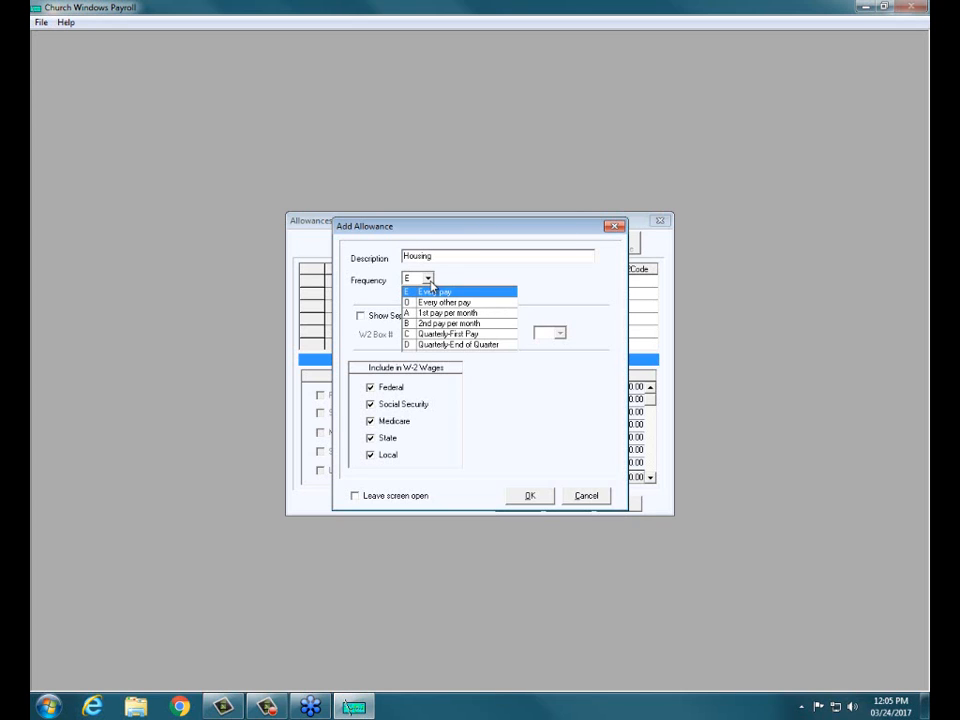
{"action": "left_click", "coordinate": [432, 291]}
Step: Set the Housing allowance to show separately on the W2 in box 14
{"action": "left_click", "coordinate": [361, 316]}
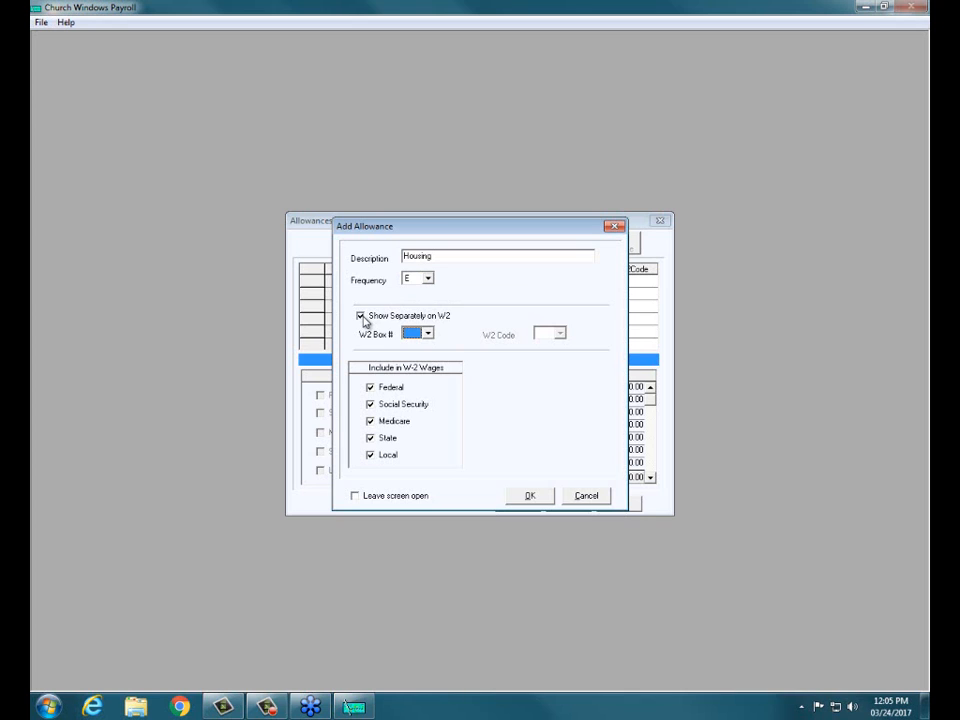
{"action": "left_click", "coordinate": [427, 333]}
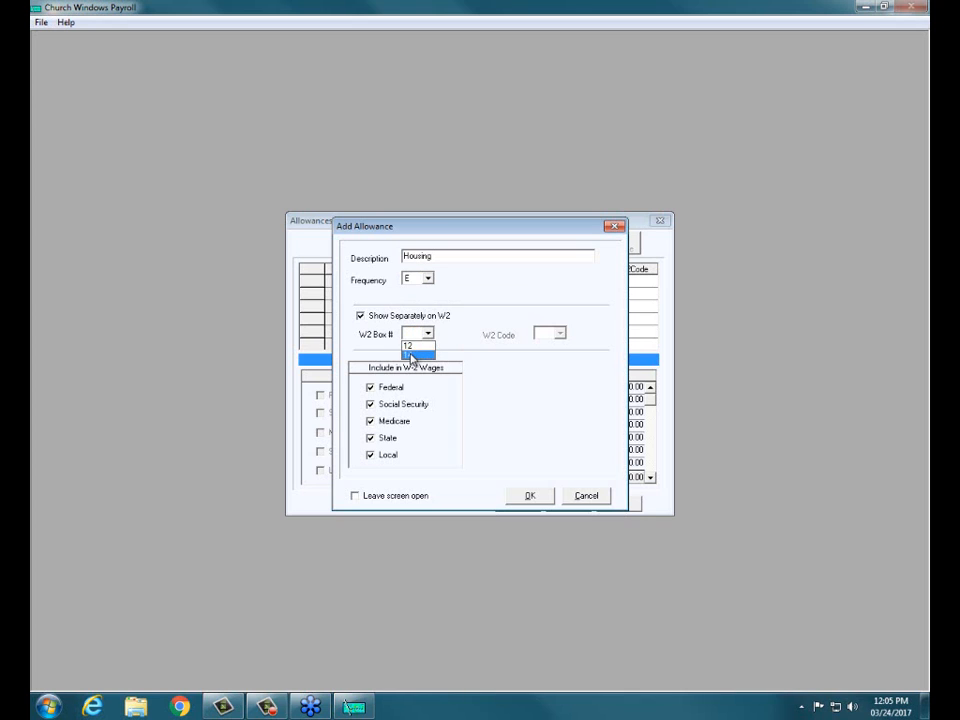
{"action": "left_click", "coordinate": [411, 356]}
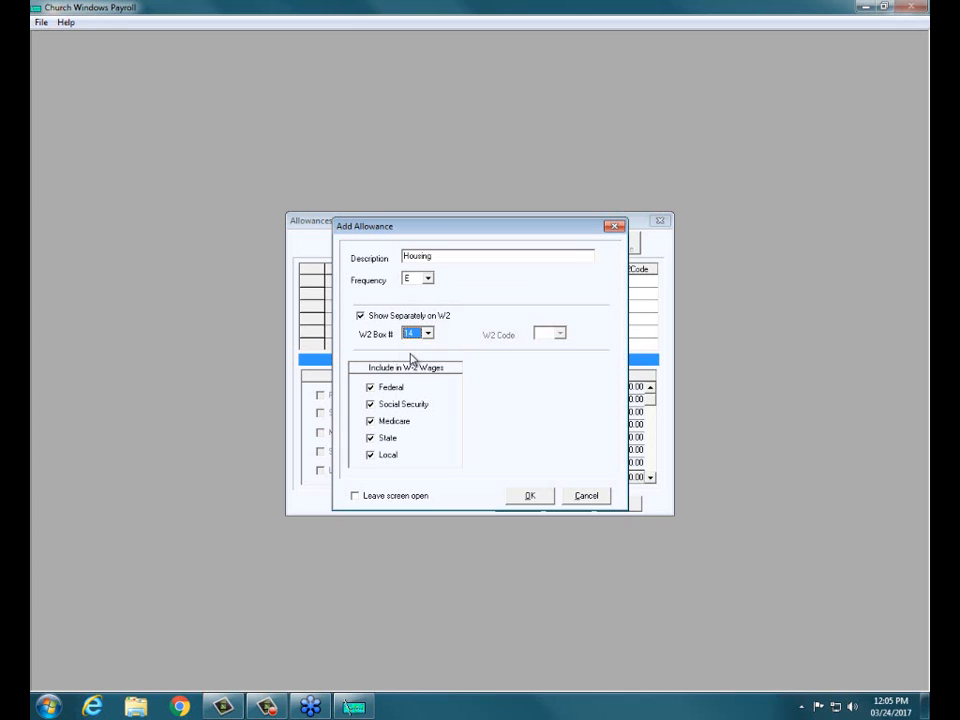
Step: Exclude the Housing allowance from Federal, Social Security, Medicare, State and Local W-2 wages, and save it in the Allowances File
{"action": "left_click", "coordinate": [370, 387]}
{"action": "left_click", "coordinate": [370, 404]}
{"action": "left_click", "coordinate": [370, 421]}
{"action": "left_click", "coordinate": [370, 438]}
{"action": "left_click", "coordinate": [370, 455]}
{"action": "left_click", "coordinate": [528, 497]}
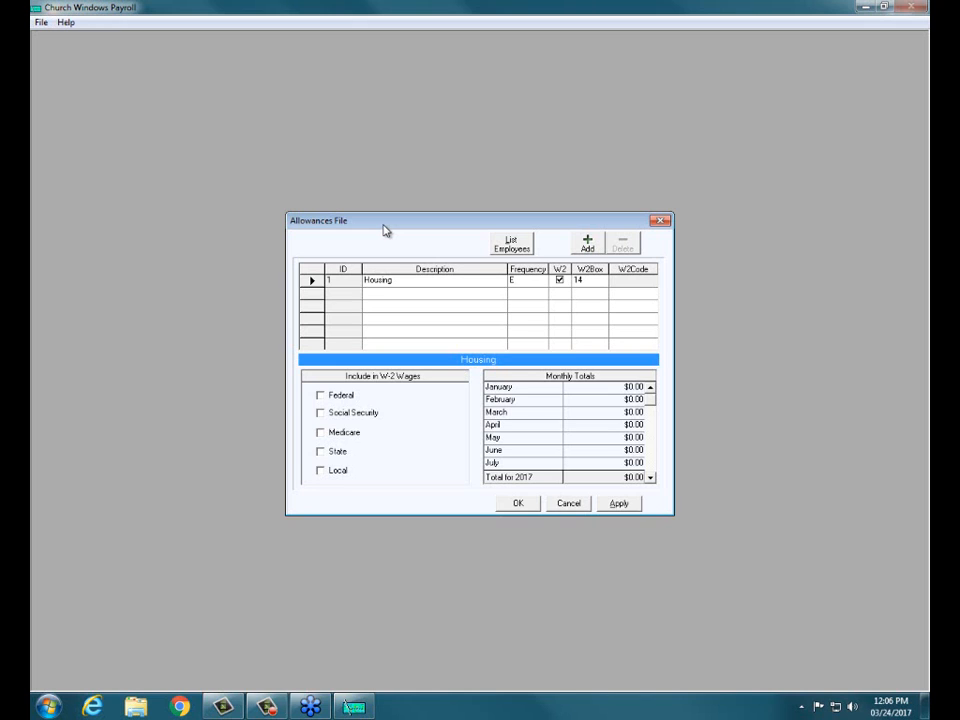
{"action": "left_click", "coordinate": [621, 504]}
{"action": "left_click", "coordinate": [518, 503]}
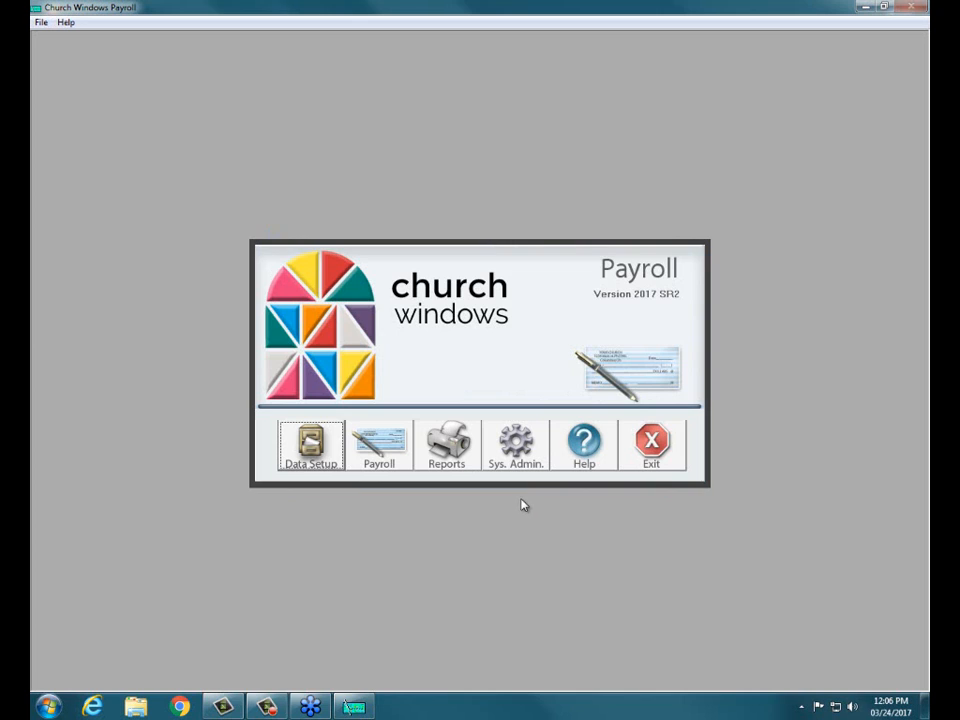
Step: Check the entry fields for a new department in the Departments File, and close it without adding one
{"action": "left_click", "coordinate": [318, 456]}
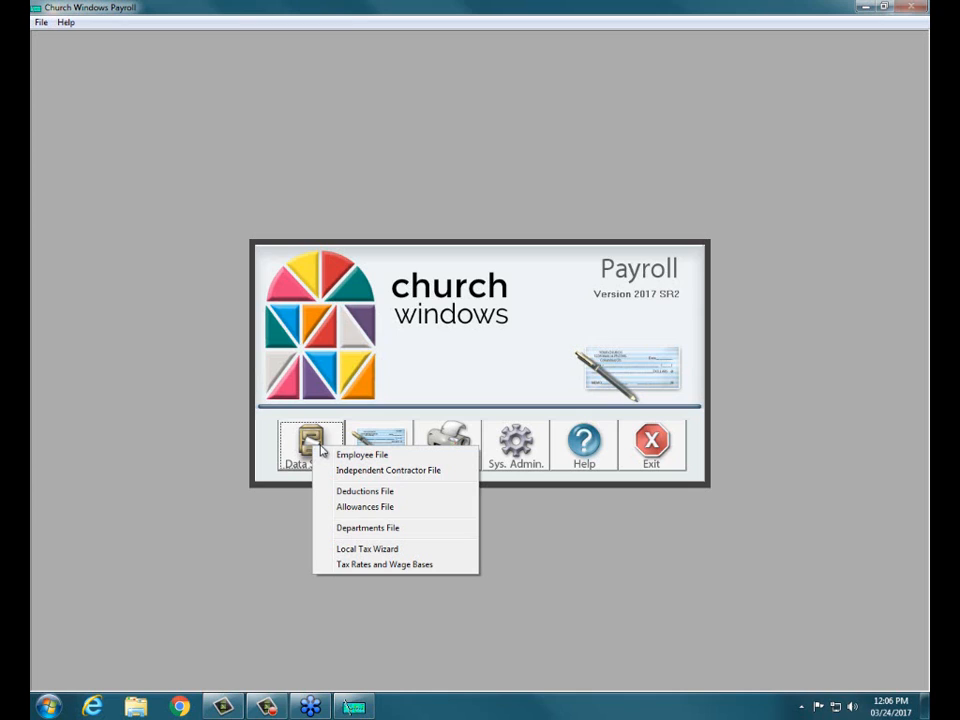
{"action": "left_click", "coordinate": [357, 532]}
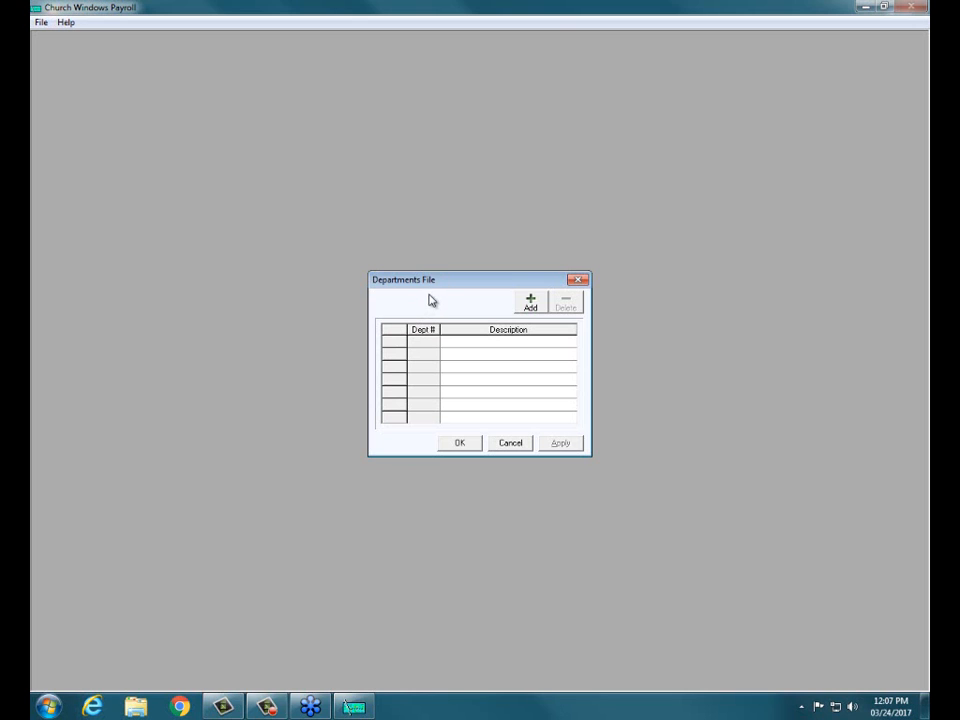
{"action": "left_click", "coordinate": [530, 303]}
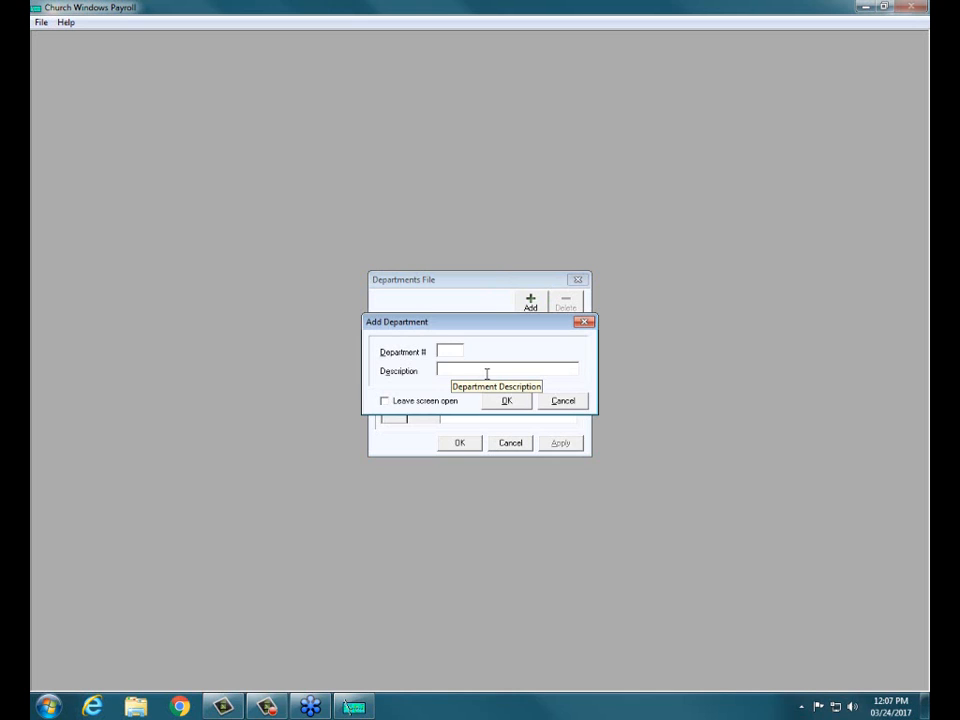
{"action": "left_click", "coordinate": [564, 403]}
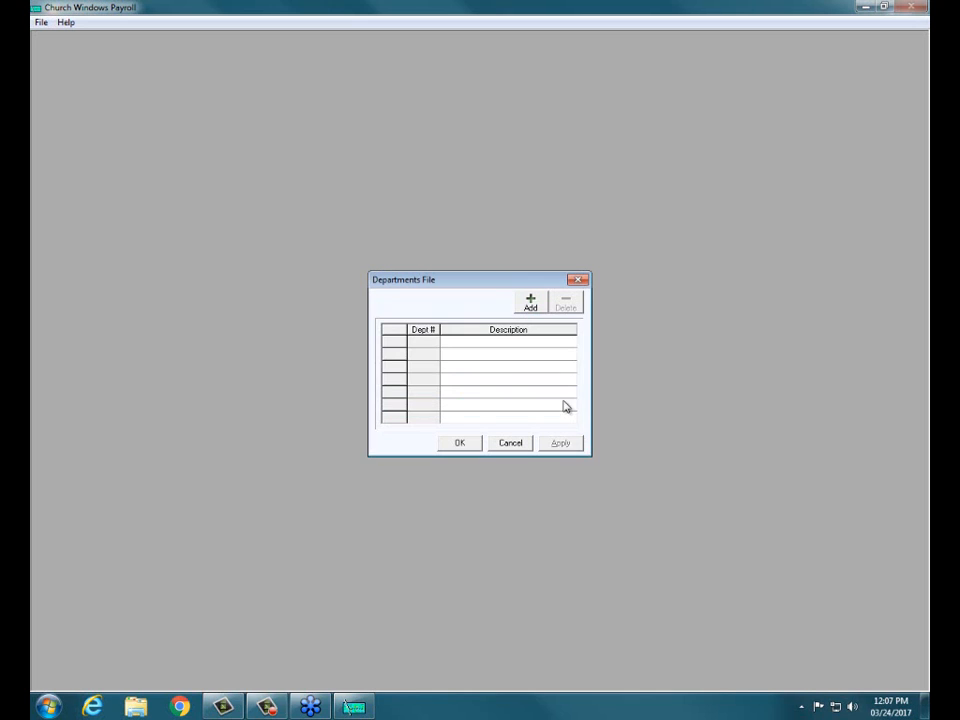
{"action": "left_click", "coordinate": [511, 446]}
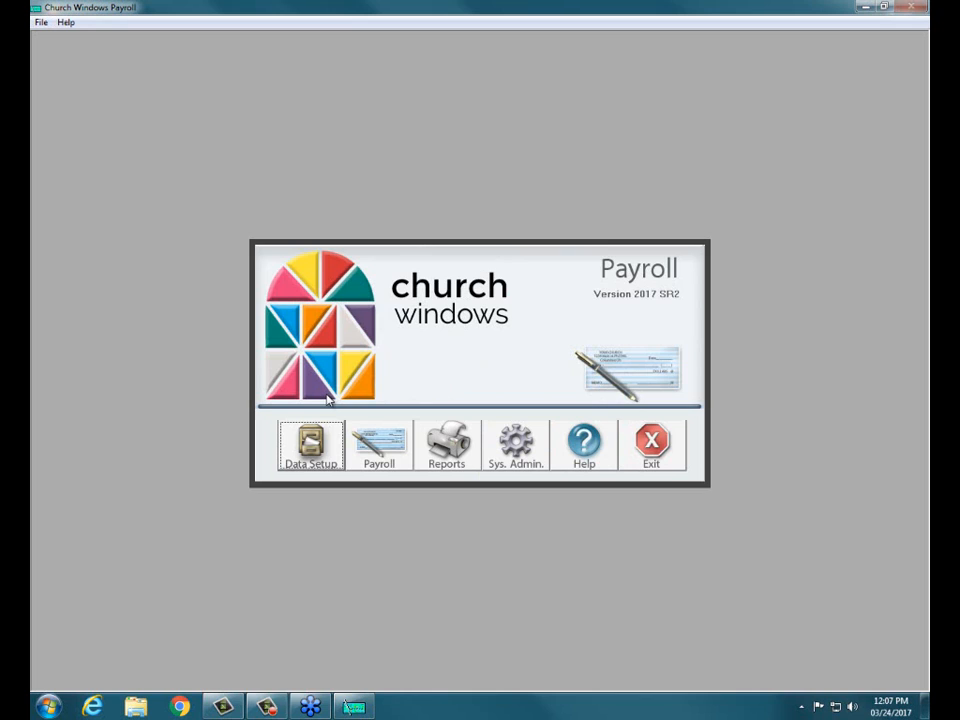
Step: Start creating a new local tax file in the Local Tax Wizard with the description "Test"
{"action": "left_click", "coordinate": [309, 455]}
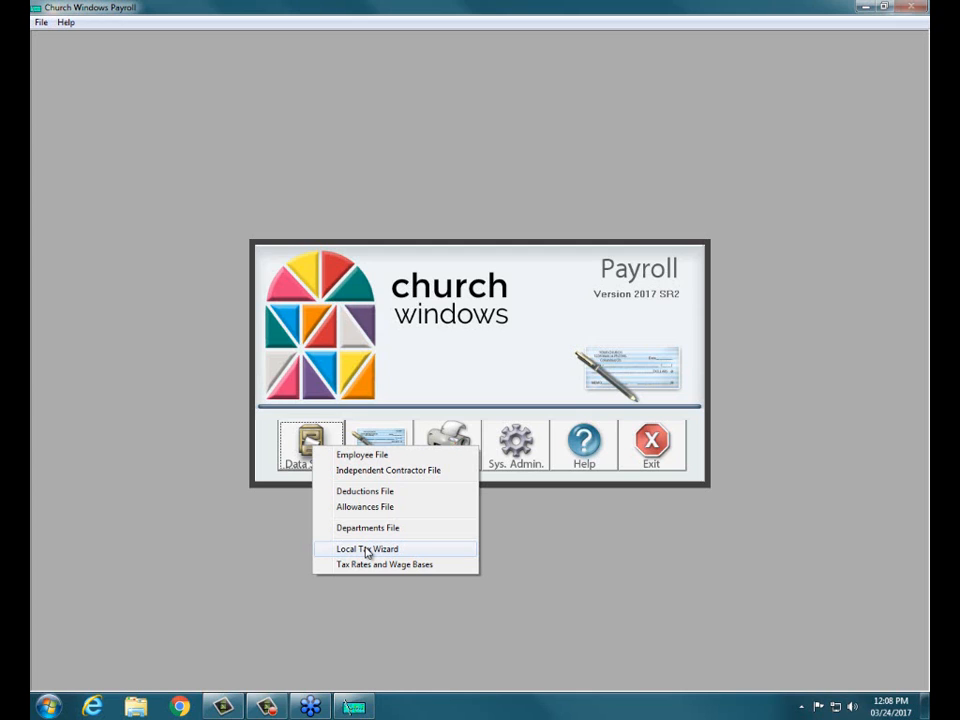
{"action": "left_click", "coordinate": [367, 550]}
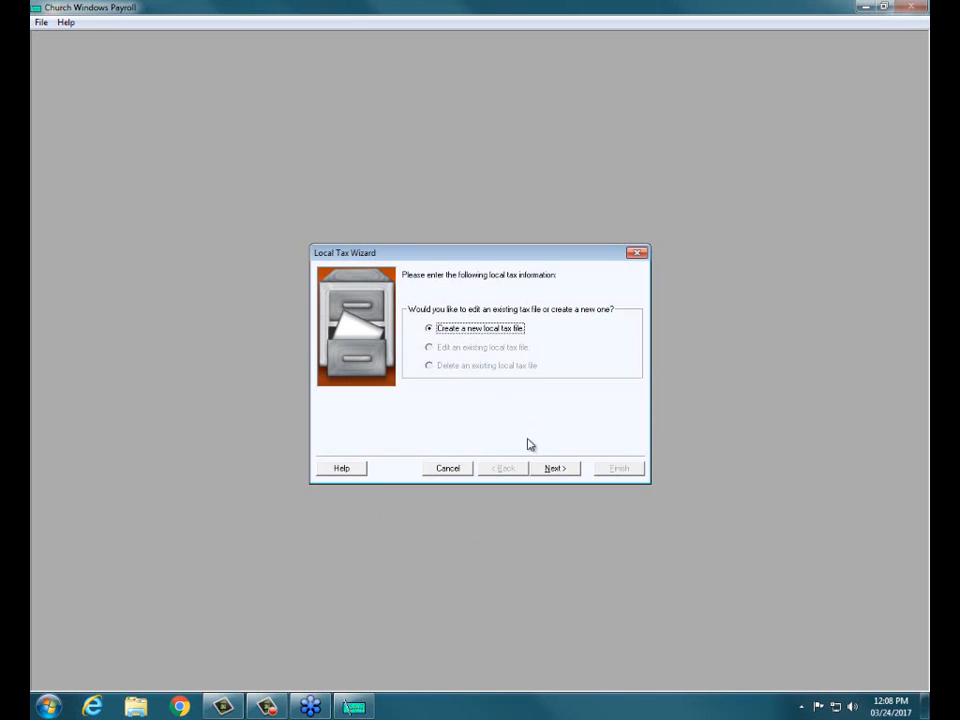
{"action": "left_click", "coordinate": [547, 468]}
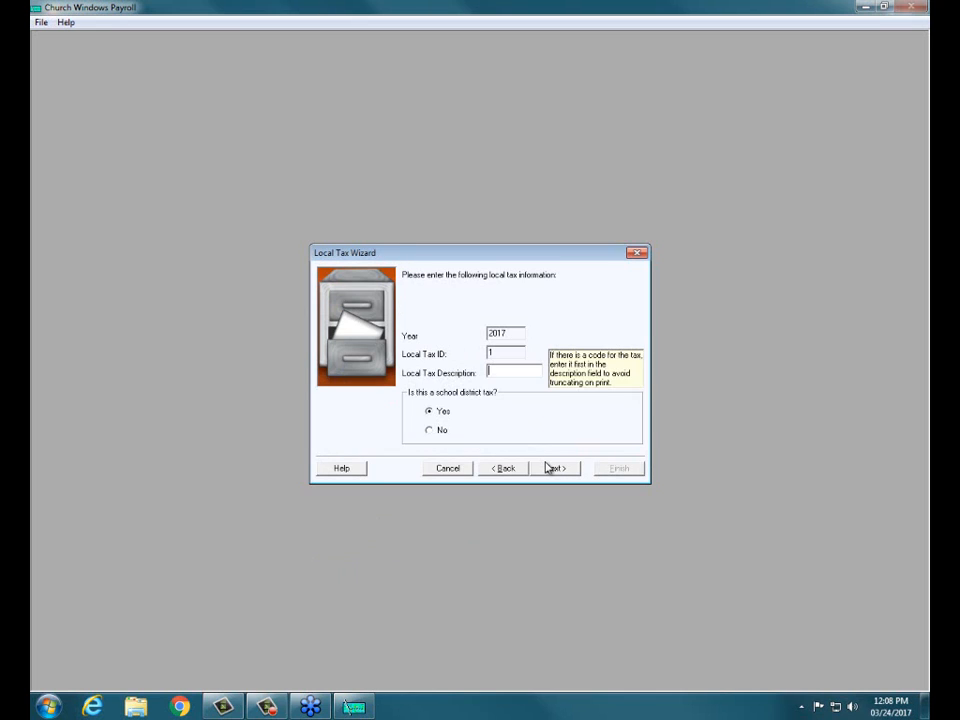
{"action": "left_click", "coordinate": [512, 378]}
{"action": "type", "text": "Test"}
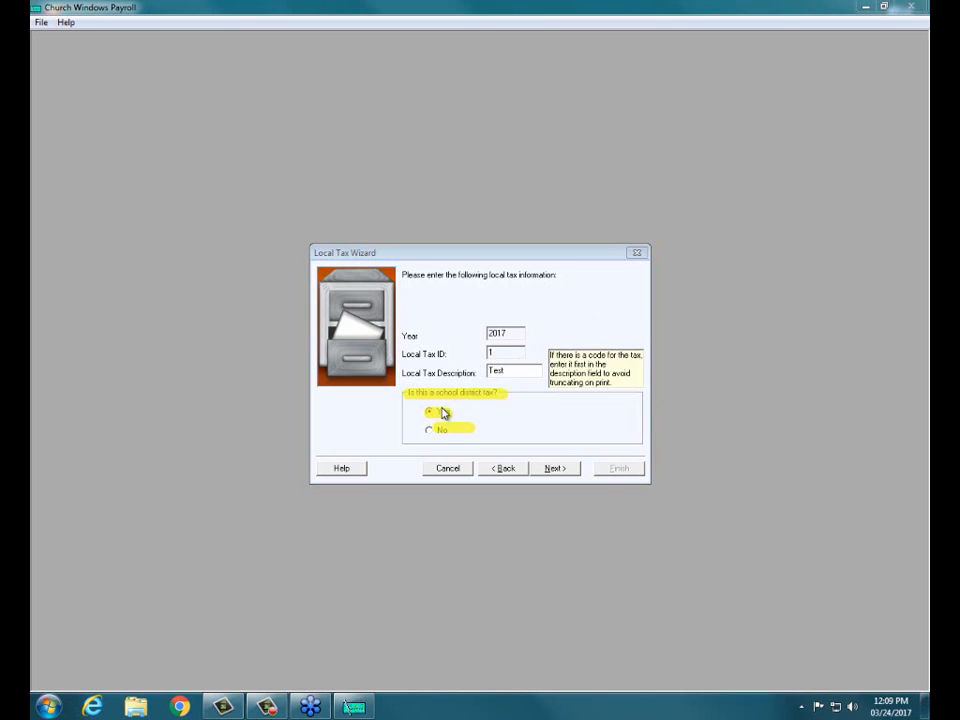
Step: Mark the Test local tax as not a school district tax and continue to the taxing authority questions
{"action": "left_click", "coordinate": [560, 470]}
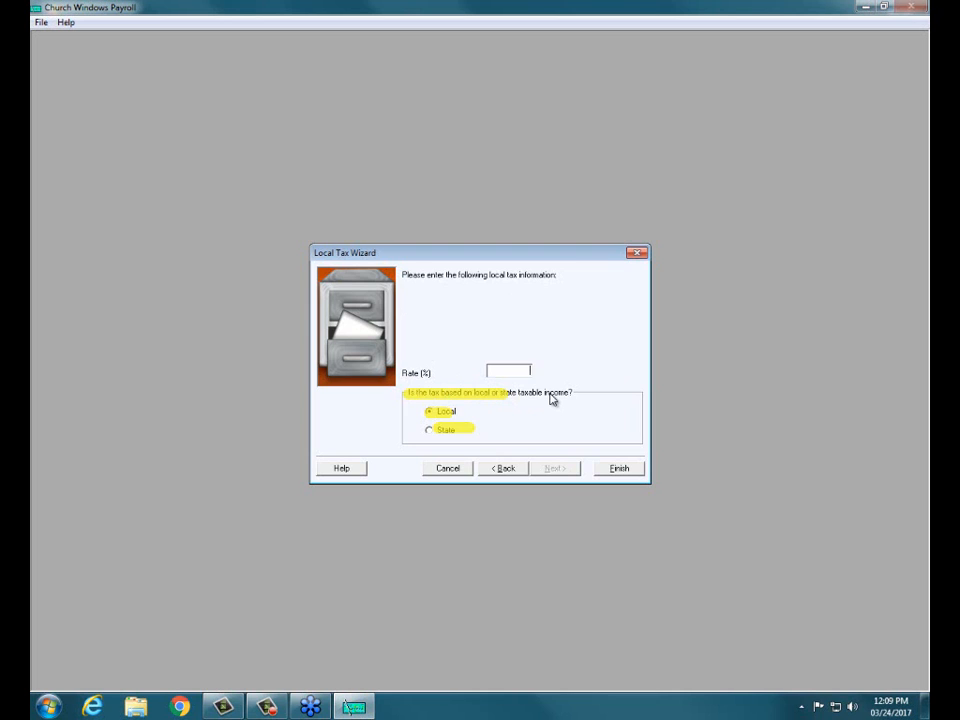
{"action": "left_click", "coordinate": [507, 467]}
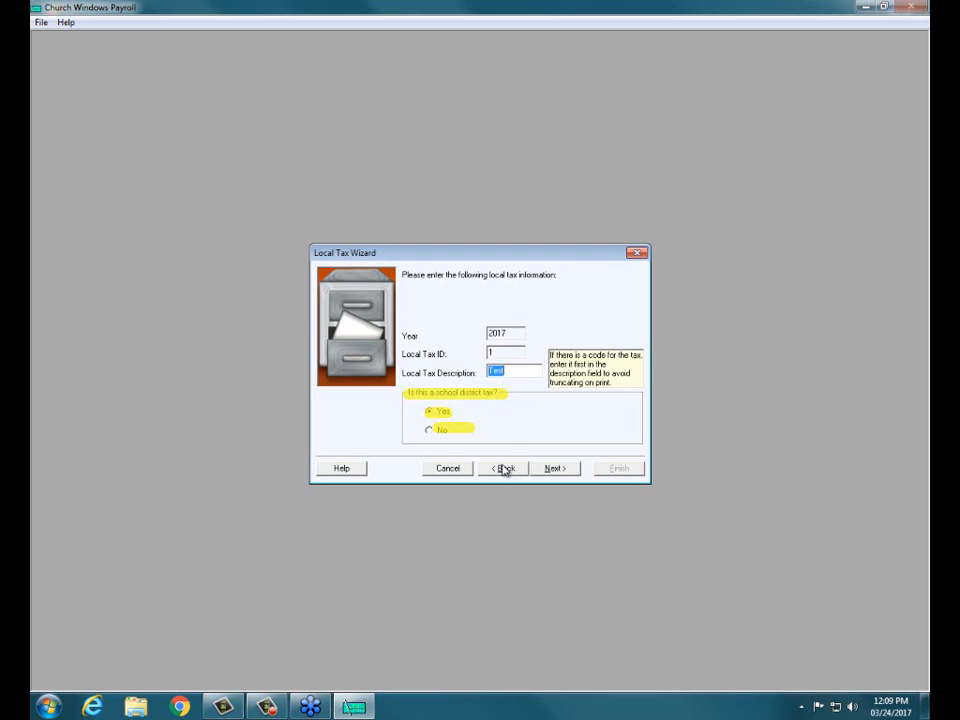
{"action": "left_click", "coordinate": [430, 431]}
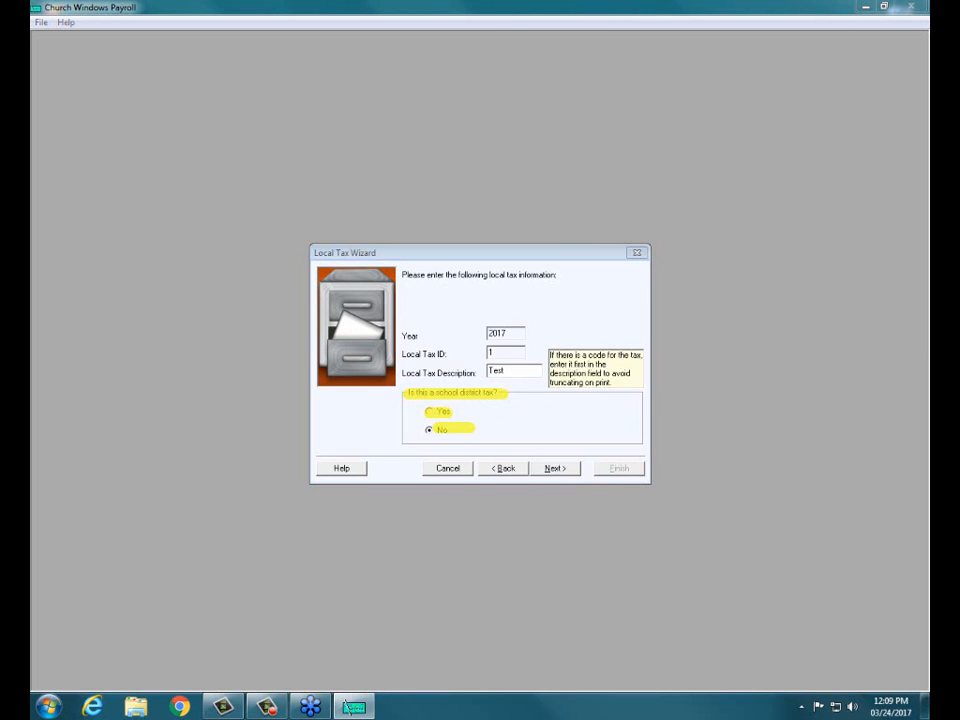
{"action": "key", "text": "Escape"}
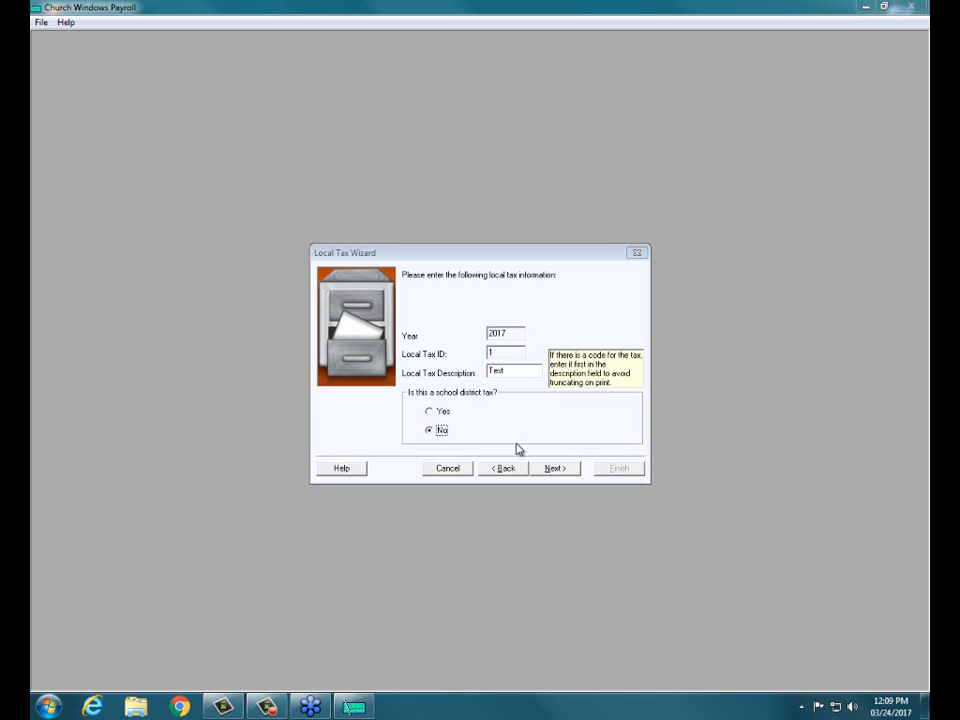
{"action": "left_click", "coordinate": [549, 469]}
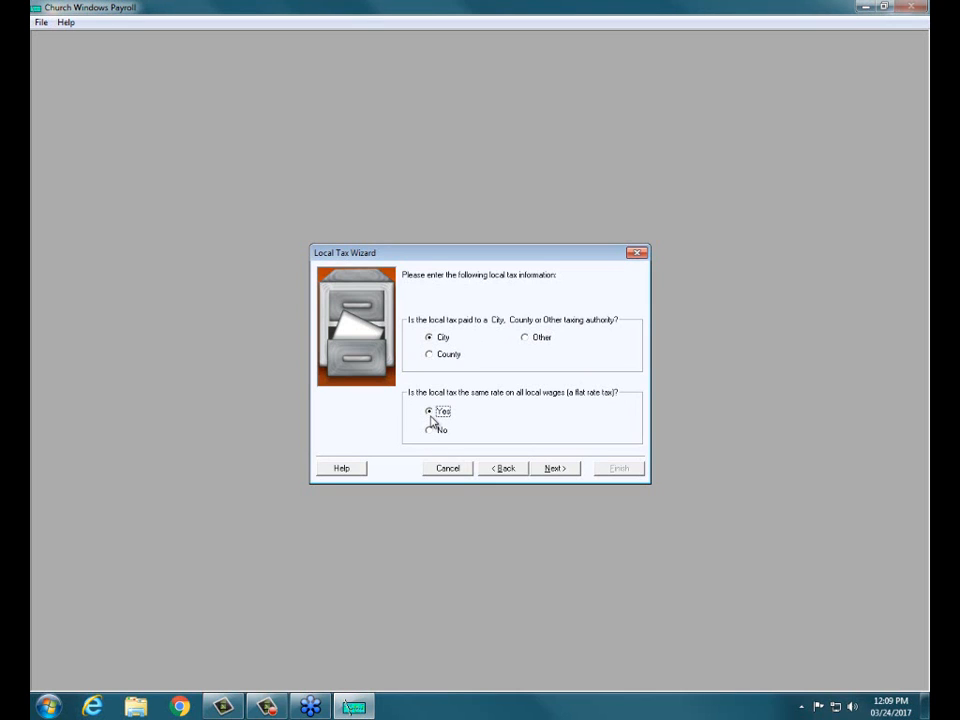
Step: Try the Test local tax as not flat rate and check the standard deduction and personal exemption options
{"action": "left_click", "coordinate": [555, 469]}
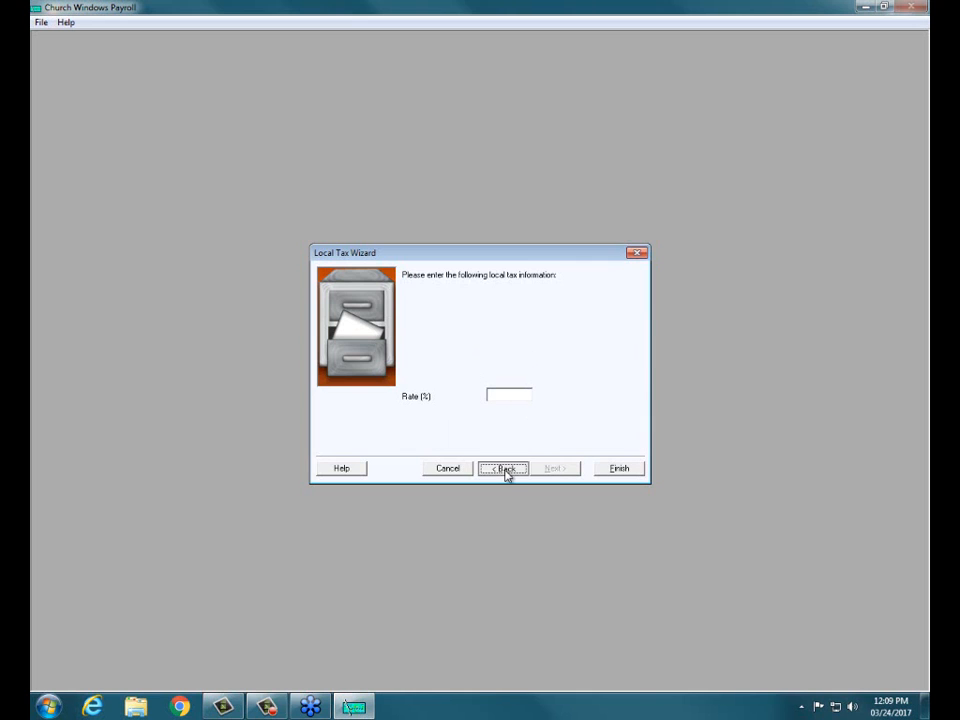
{"action": "left_click", "coordinate": [505, 470]}
{"action": "left_click", "coordinate": [438, 430]}
{"action": "left_click", "coordinate": [555, 469]}
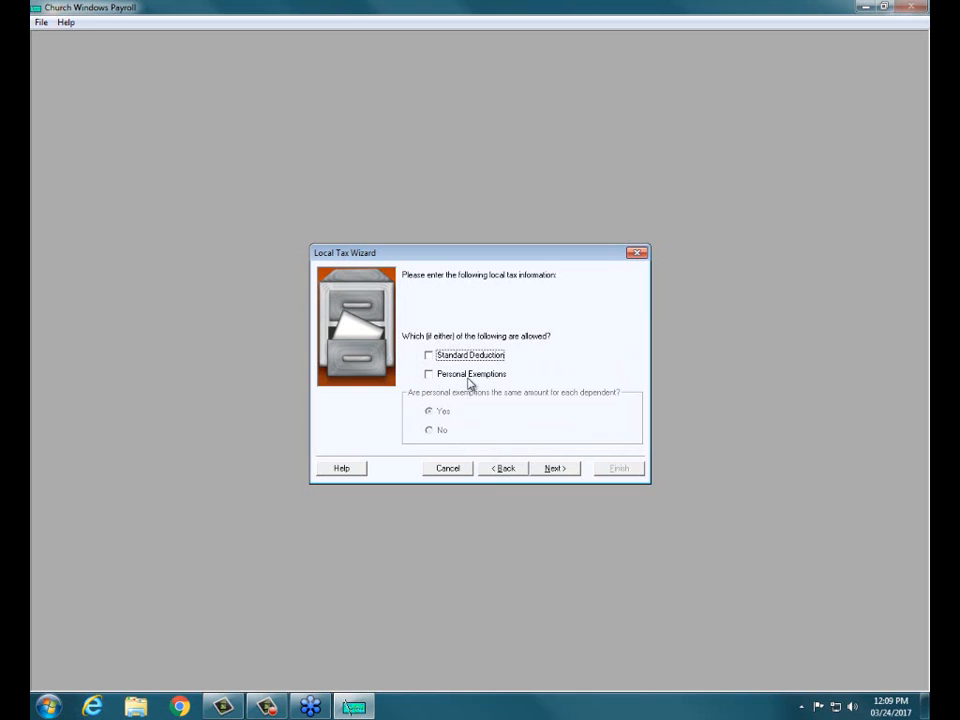
{"action": "left_click", "coordinate": [499, 467]}
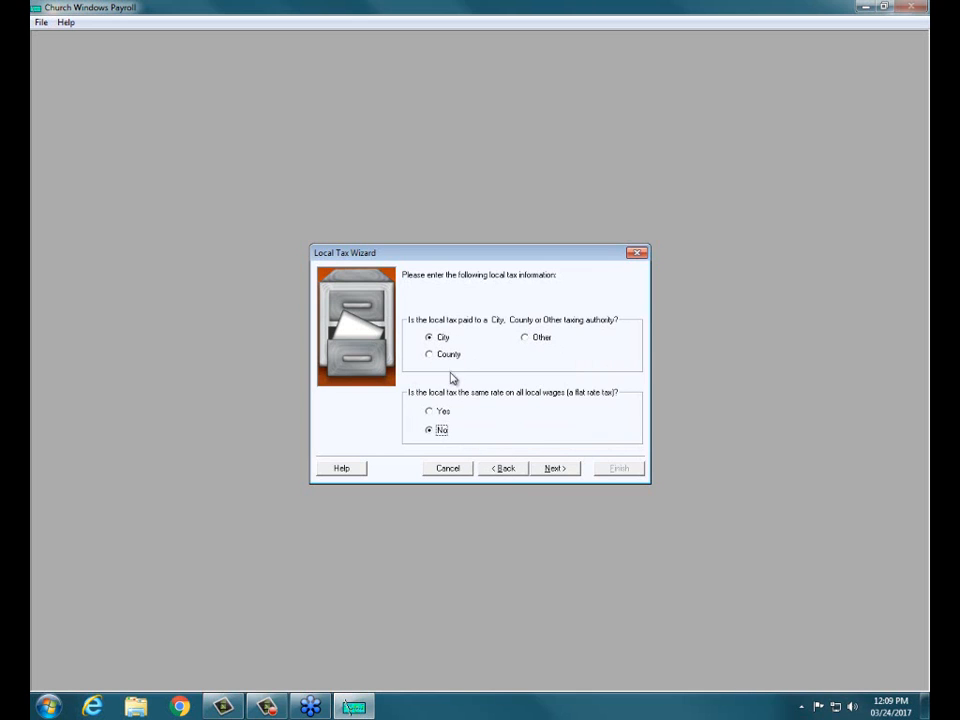
Step: Set the Test local tax to a flat rate of .75% and save the local tax file
{"action": "left_click", "coordinate": [431, 411]}
{"action": "left_click", "coordinate": [547, 473]}
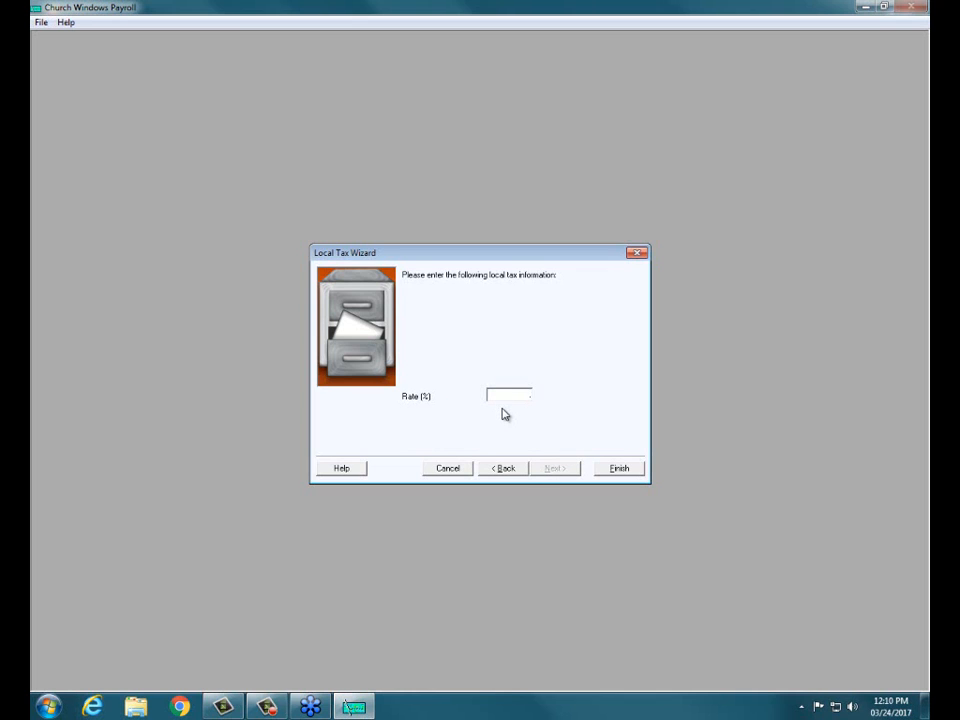
{"action": "type", "text": ".75"}
{"action": "left_click", "coordinate": [617, 470]}
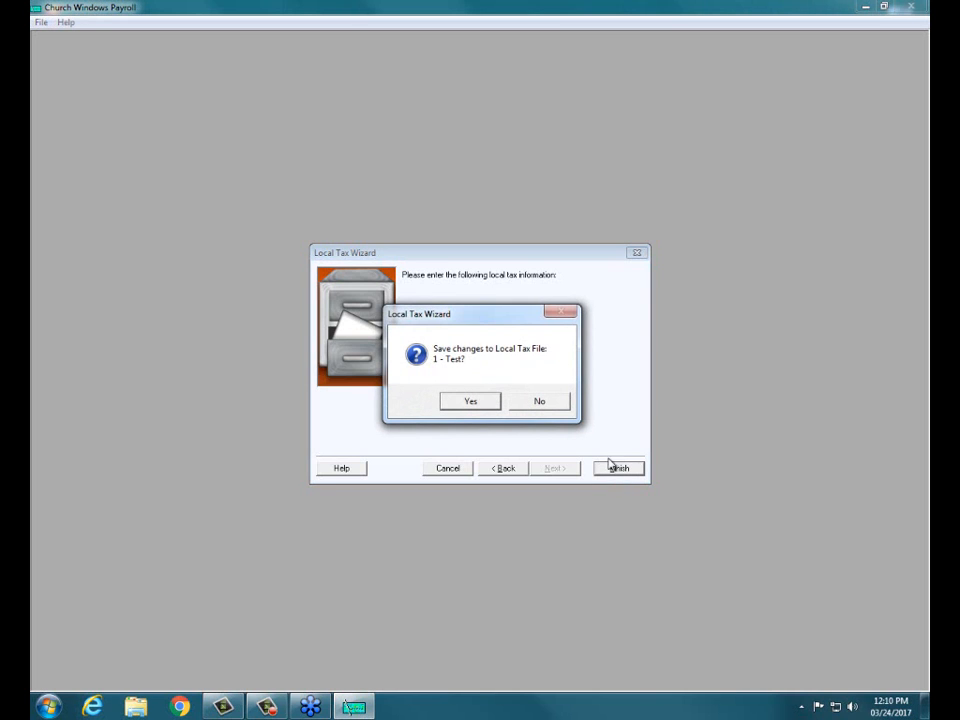
{"action": "left_click", "coordinate": [467, 403]}
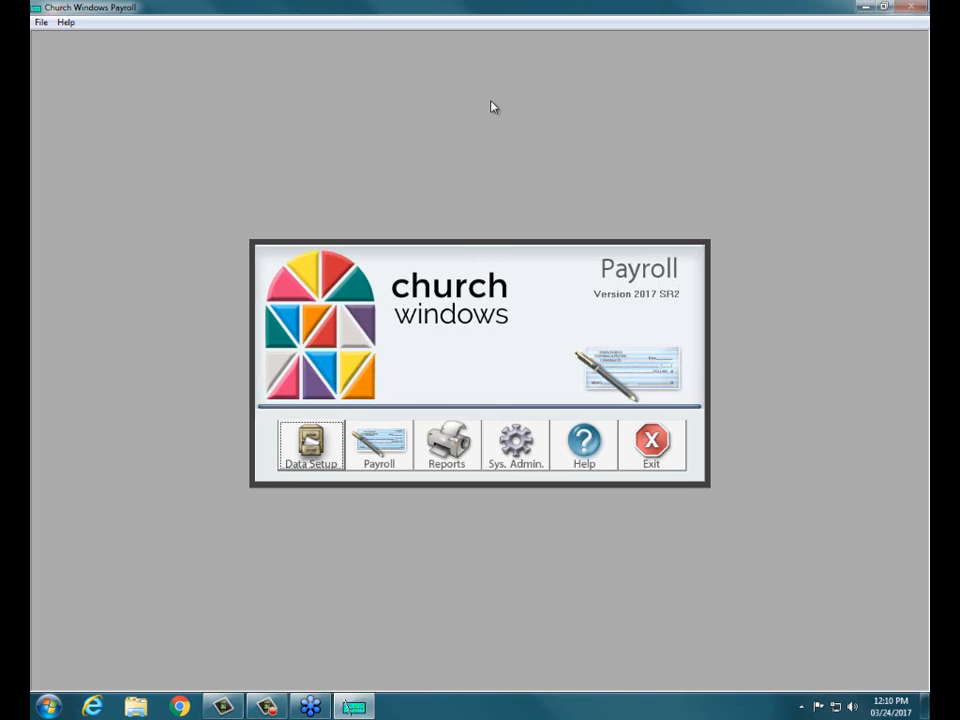
{"action": "left_click", "coordinate": [313, 447]}
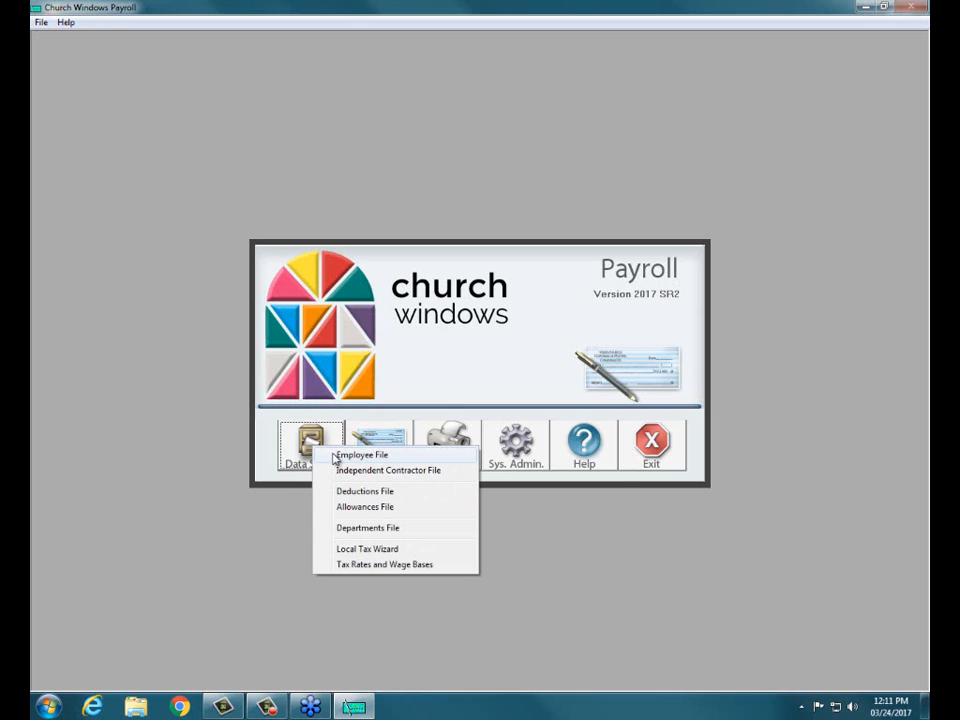
{"action": "left_click", "coordinate": [383, 362]}
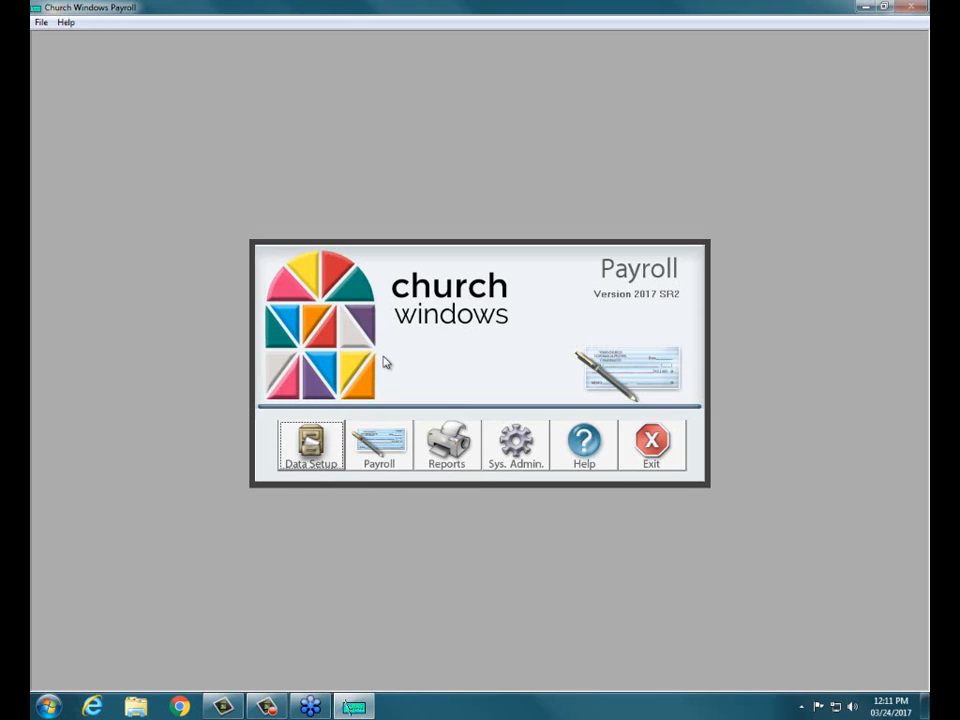
Step: Consult the Employee File topic from the Easy Steps to Begin Using Payroll help page, close the help, and minimize Payroll
{"action": "left_click", "coordinate": [597, 458]}
{"action": "left_click", "coordinate": [603, 455]}
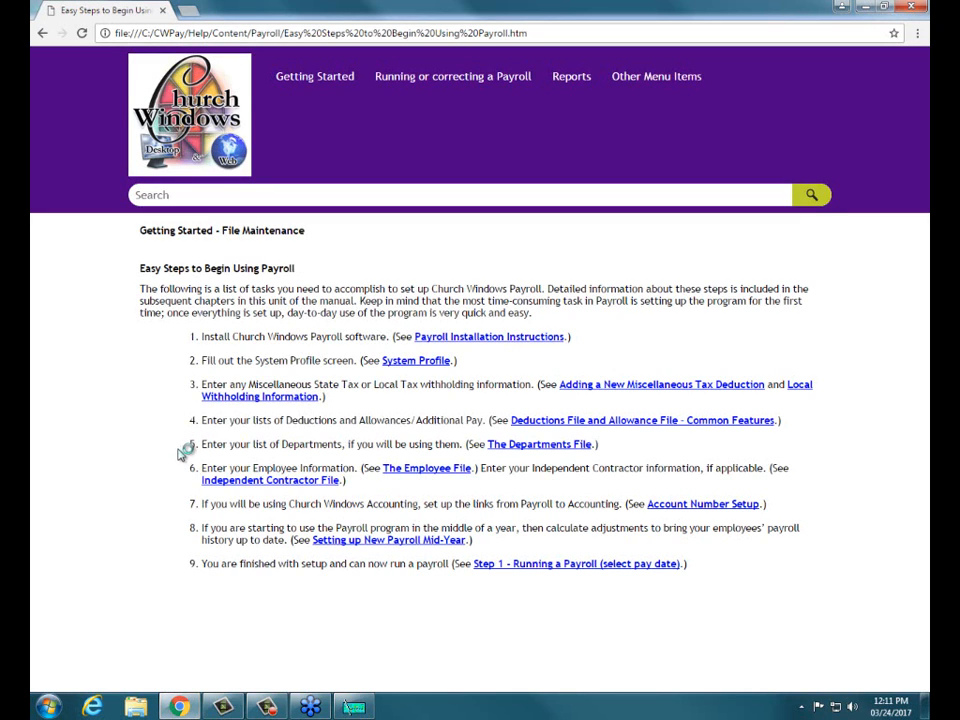
{"action": "left_click", "coordinate": [420, 469]}
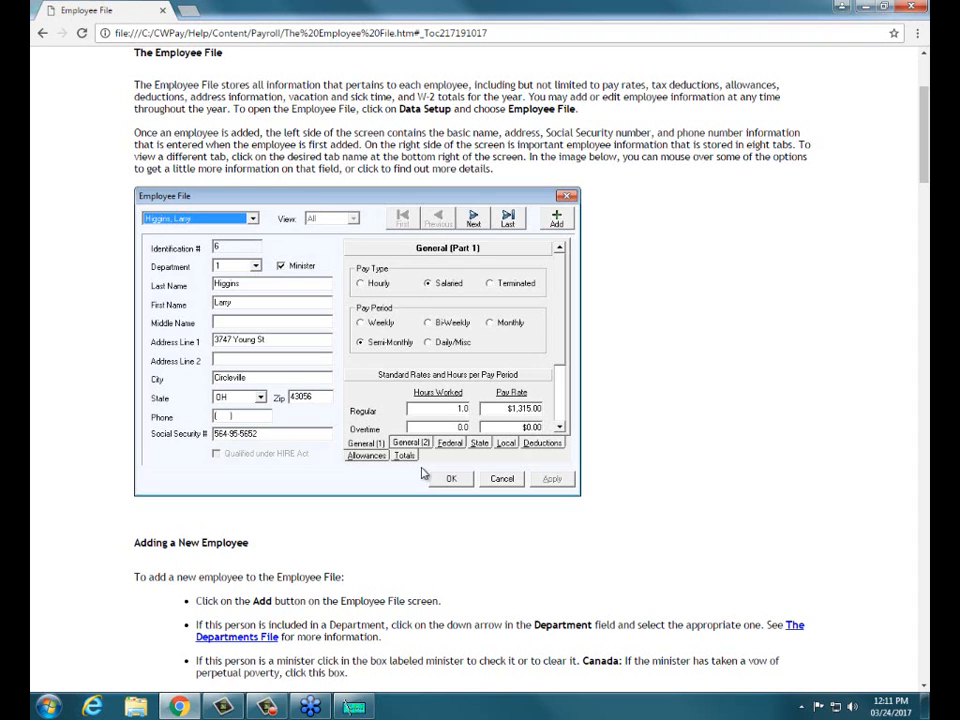
{"action": "left_click", "coordinate": [911, 7]}
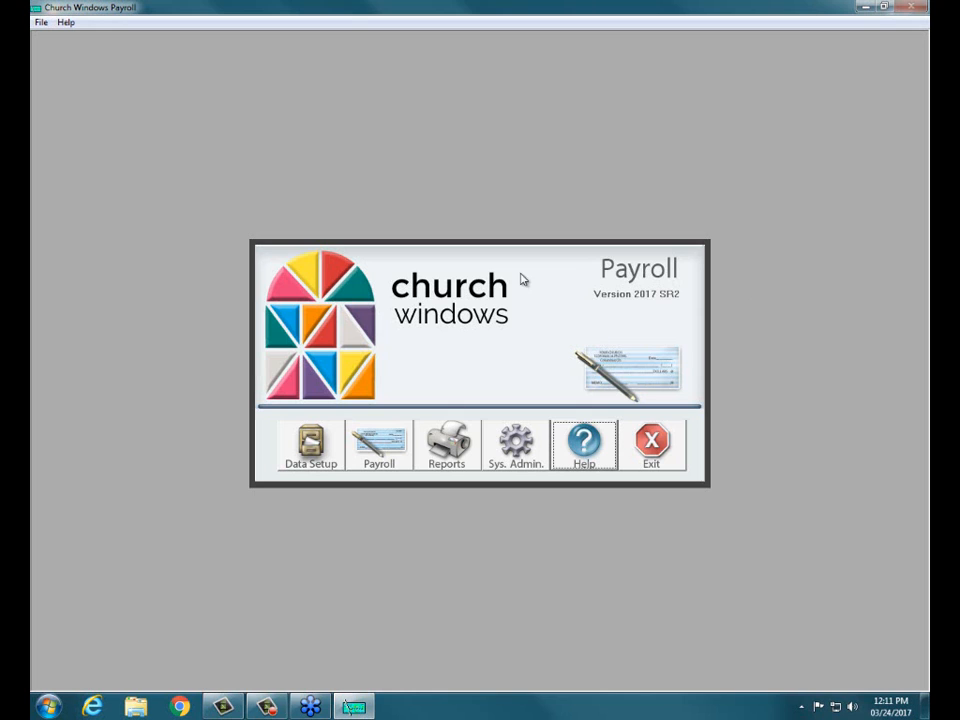
{"action": "left_click", "coordinate": [866, 8]}
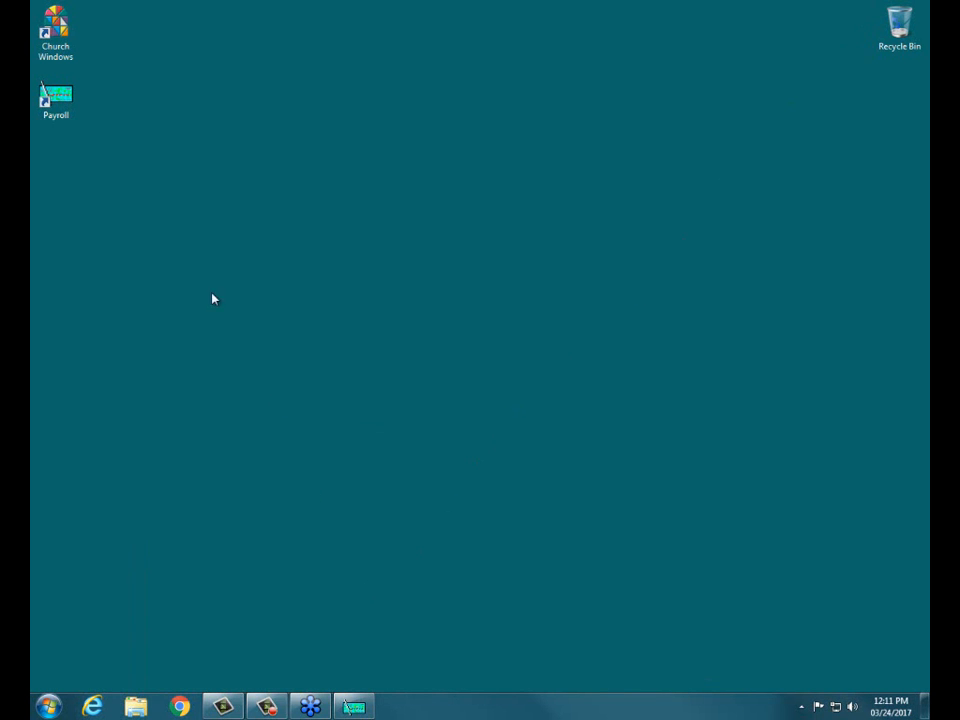
Step: Check the target folder in the Church Windows desktop shortcut's properties and close them
{"action": "right_click", "coordinate": [64, 37]}
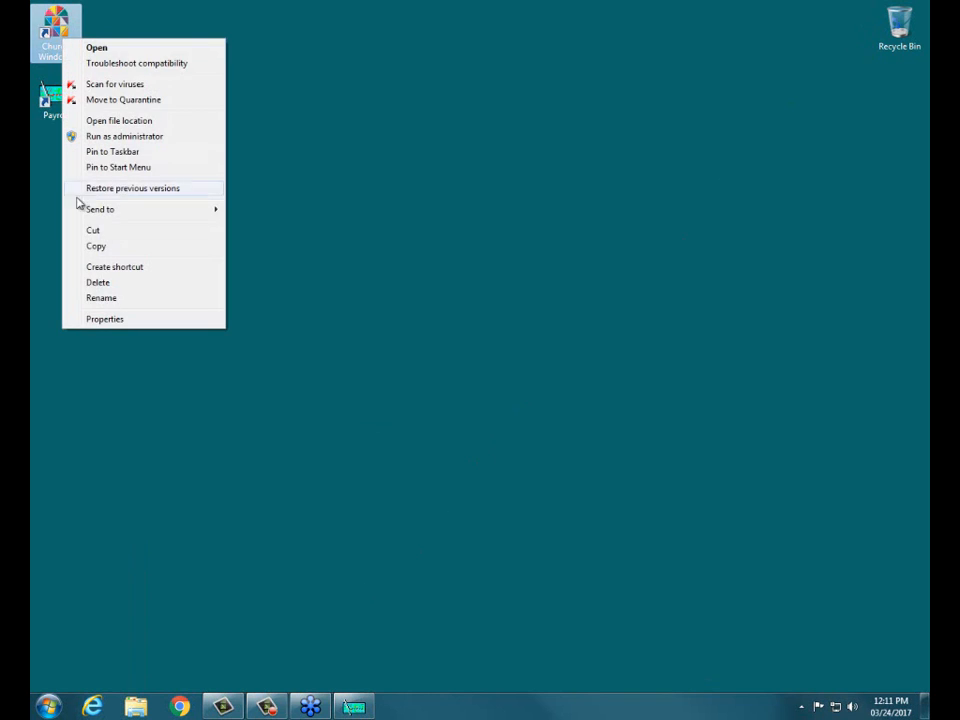
{"action": "left_click", "coordinate": [95, 320]}
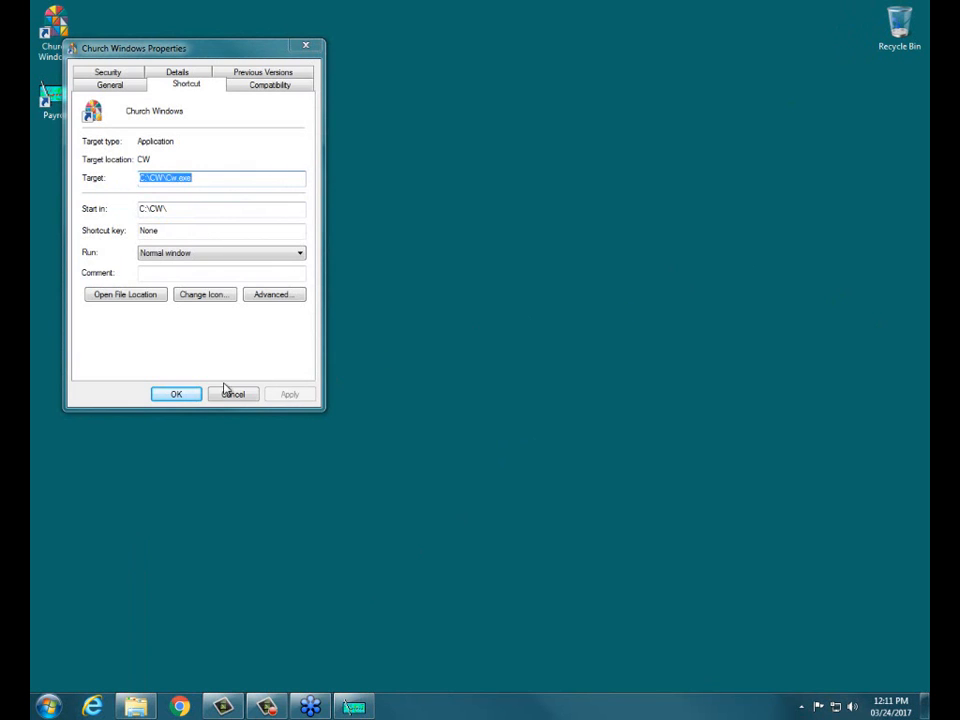
{"action": "left_click", "coordinate": [193, 394]}
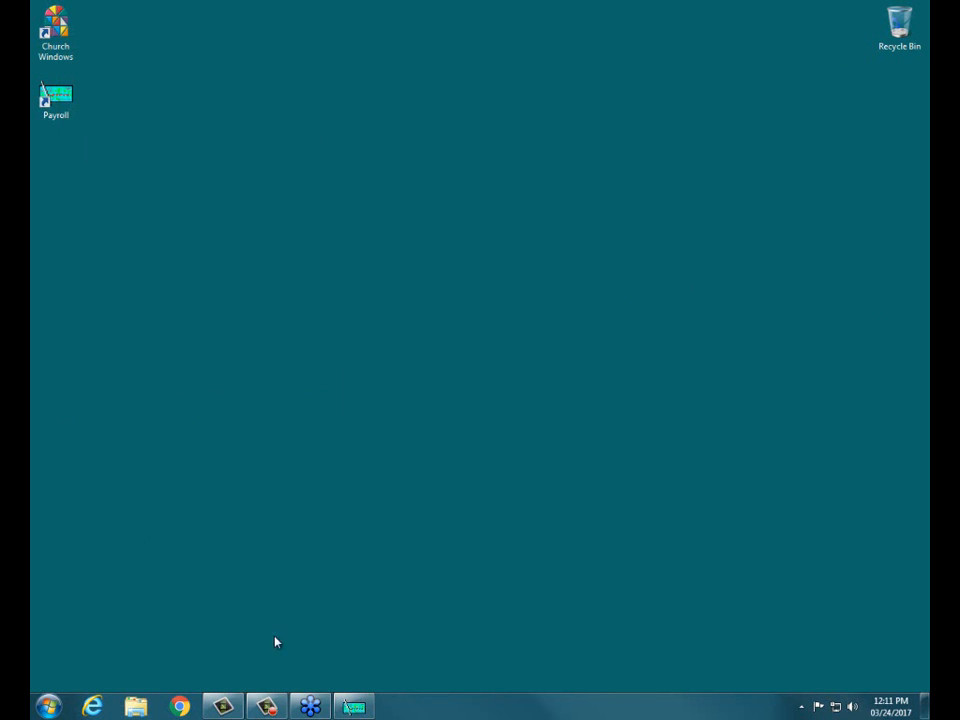
Step: Return to Payroll, enable transfer to Church Windows in the System Profile, and set the path to C:\CW
{"action": "left_click", "coordinate": [353, 707]}
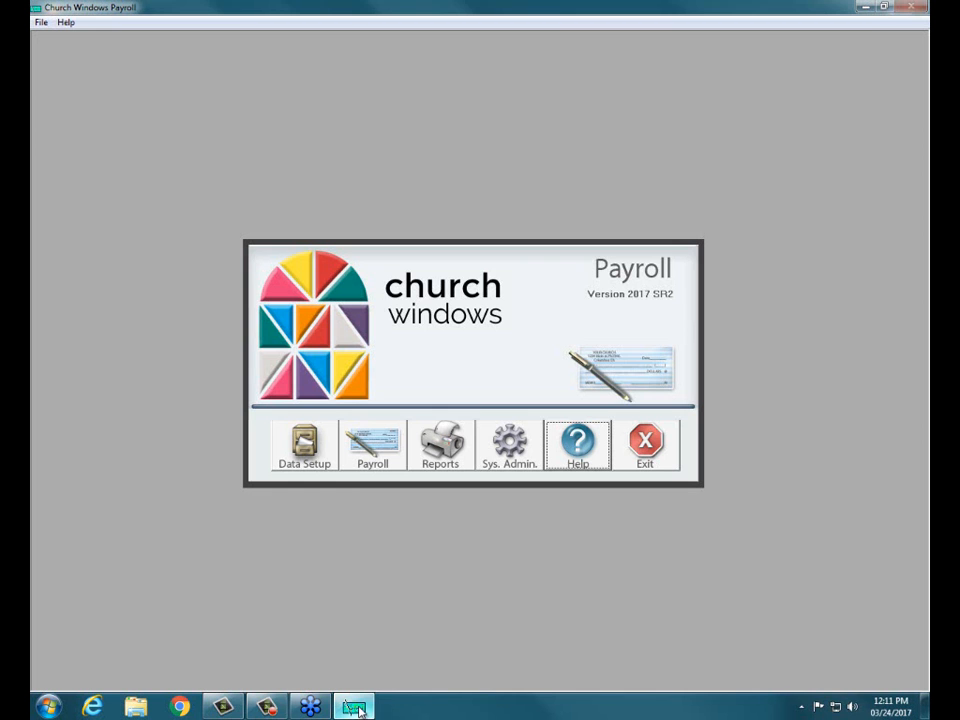
{"action": "left_click", "coordinate": [509, 437]}
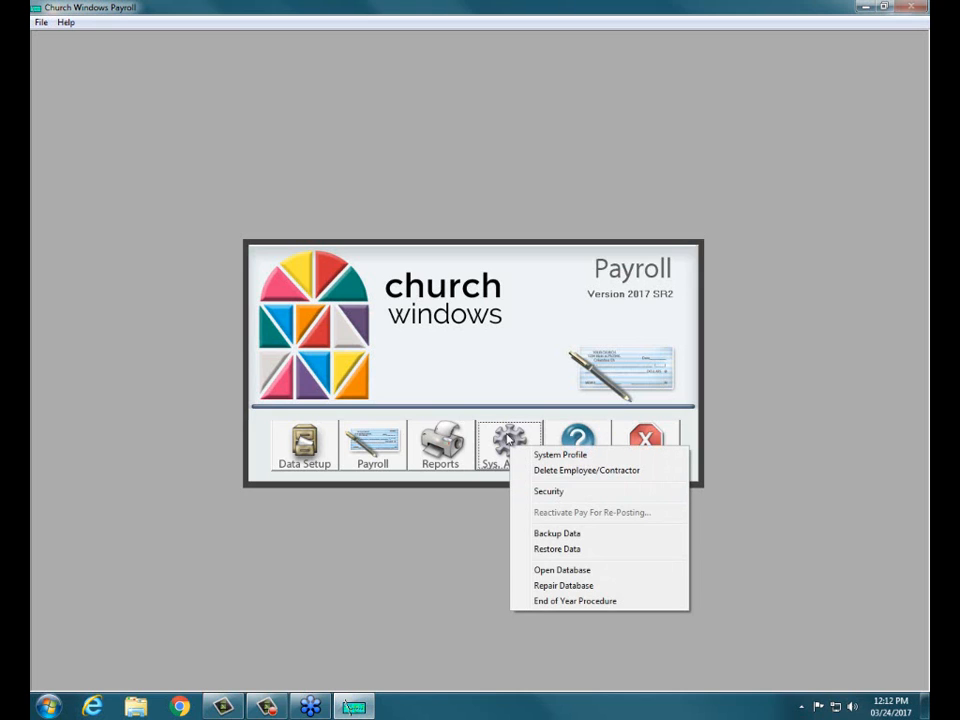
{"action": "left_click", "coordinate": [536, 456]}
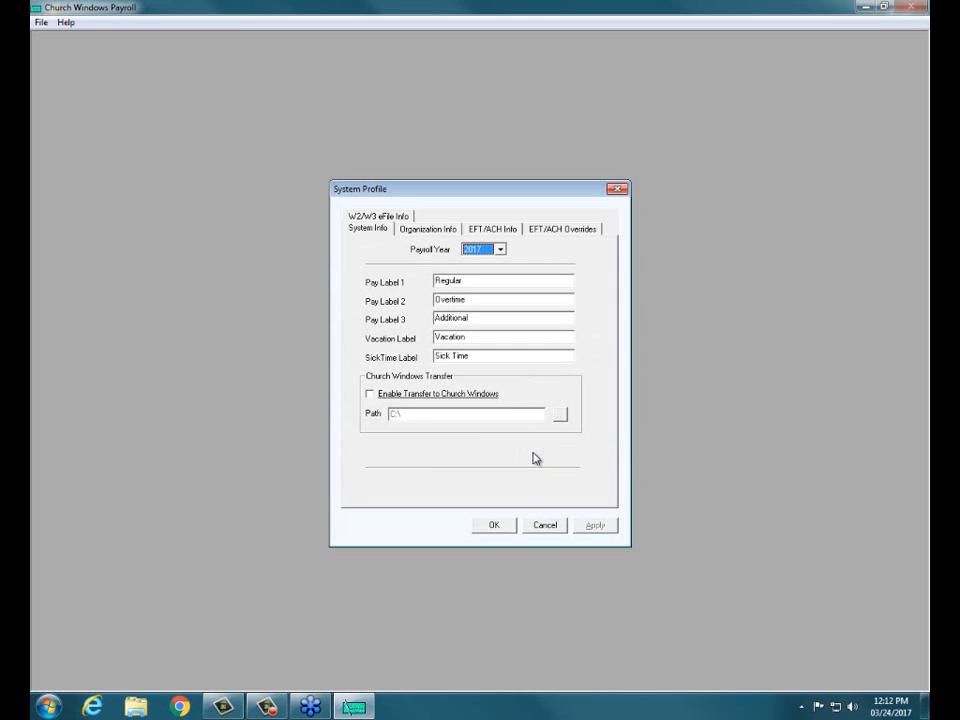
{"action": "left_click", "coordinate": [372, 398]}
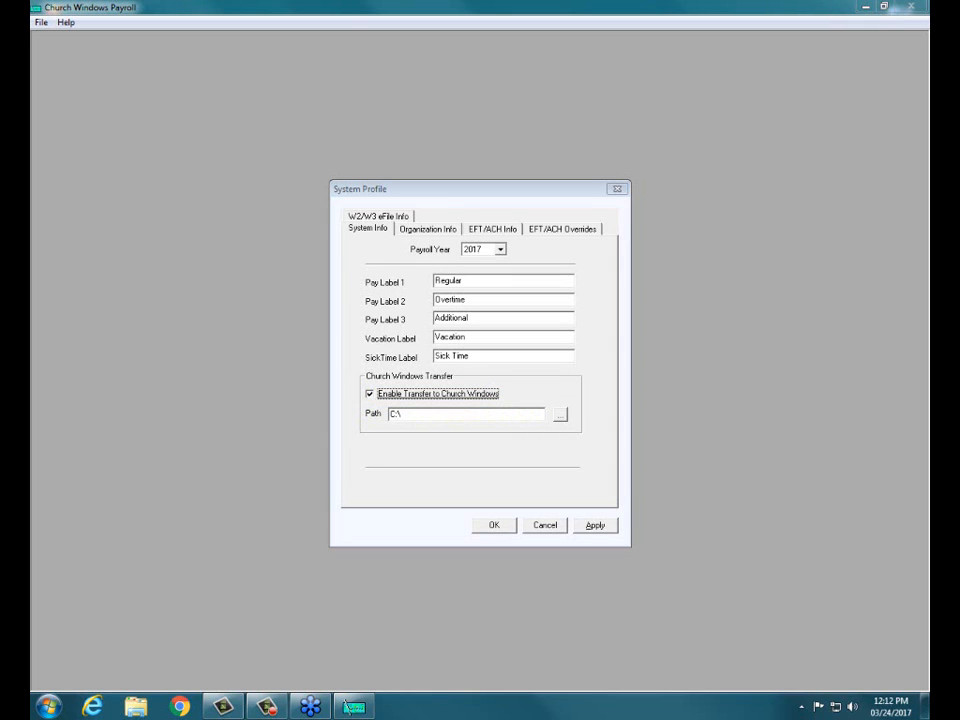
{"action": "left_click", "coordinate": [431, 413]}
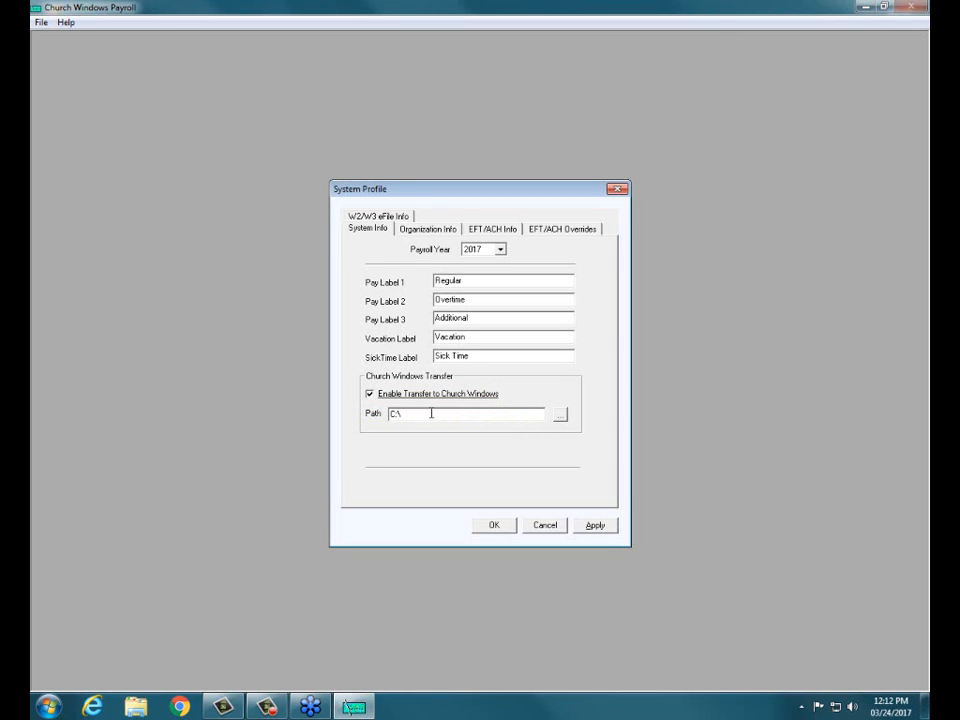
{"action": "type", "text": "cw"}
{"action": "key", "text": "BackSpace"}
{"action": "key", "text": "BackSpace"}
{"action": "type", "text": "CW"}
Step: Browse to the CW folder on Local Disk (C:) as the Church Windows directory and save the System Profile
{"action": "left_click", "coordinate": [560, 417]}
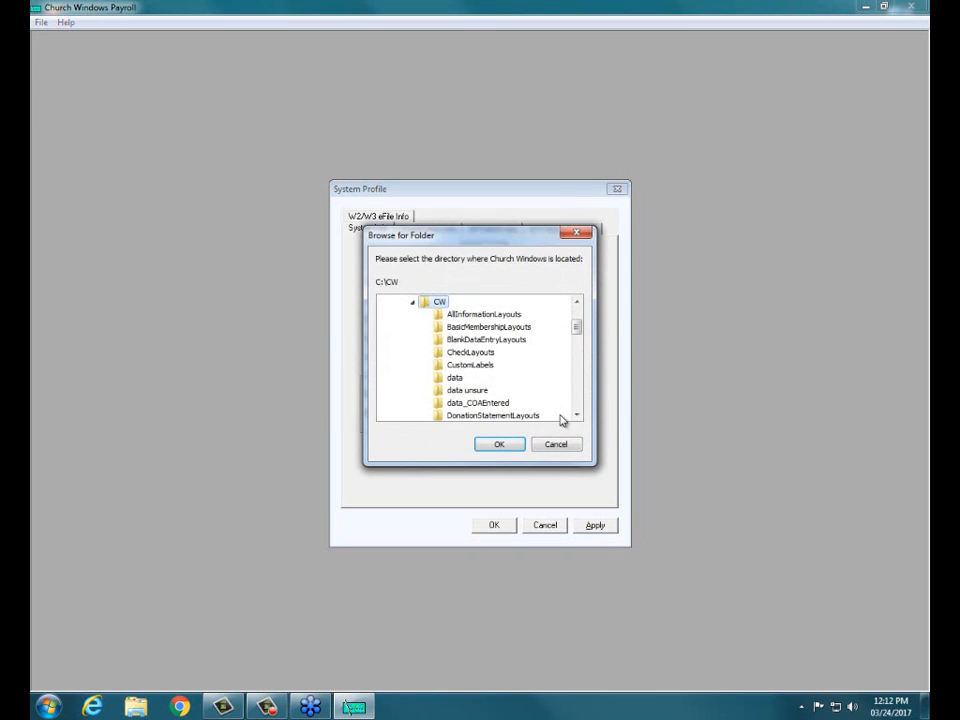
{"action": "left_click", "coordinate": [577, 302]}
{"action": "left_click", "coordinate": [577, 302]}
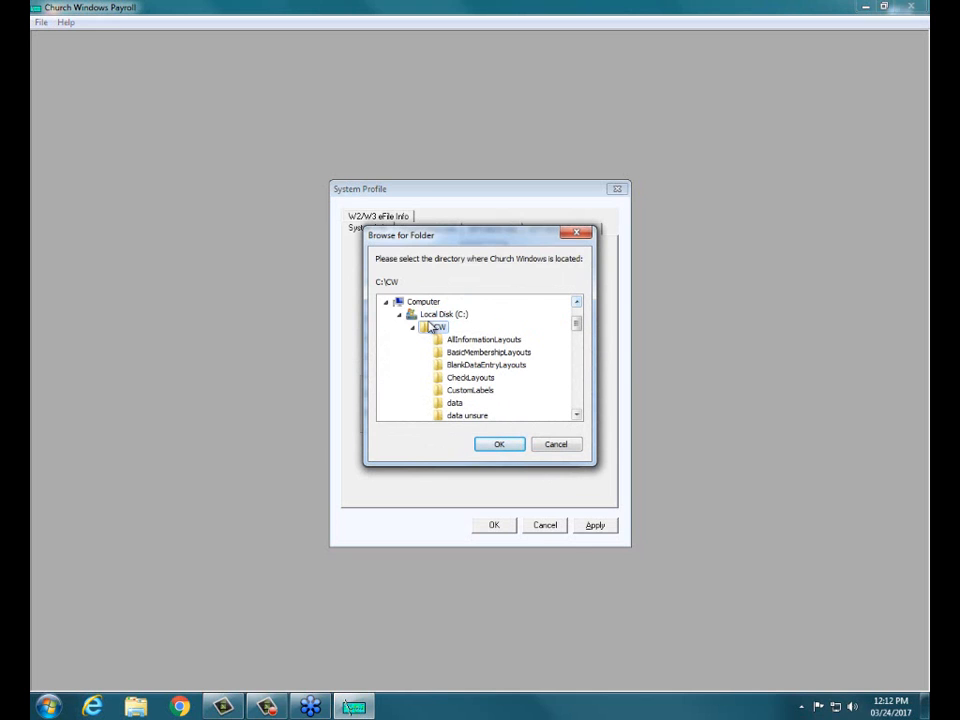
{"action": "left_click", "coordinate": [491, 446]}
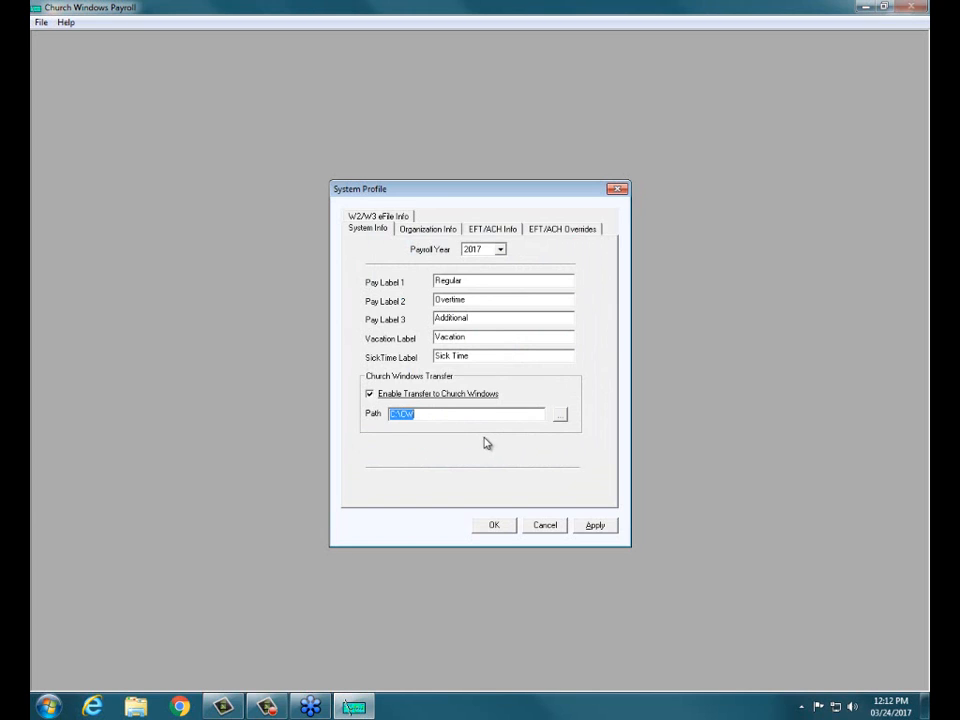
{"action": "left_click", "coordinate": [593, 527]}
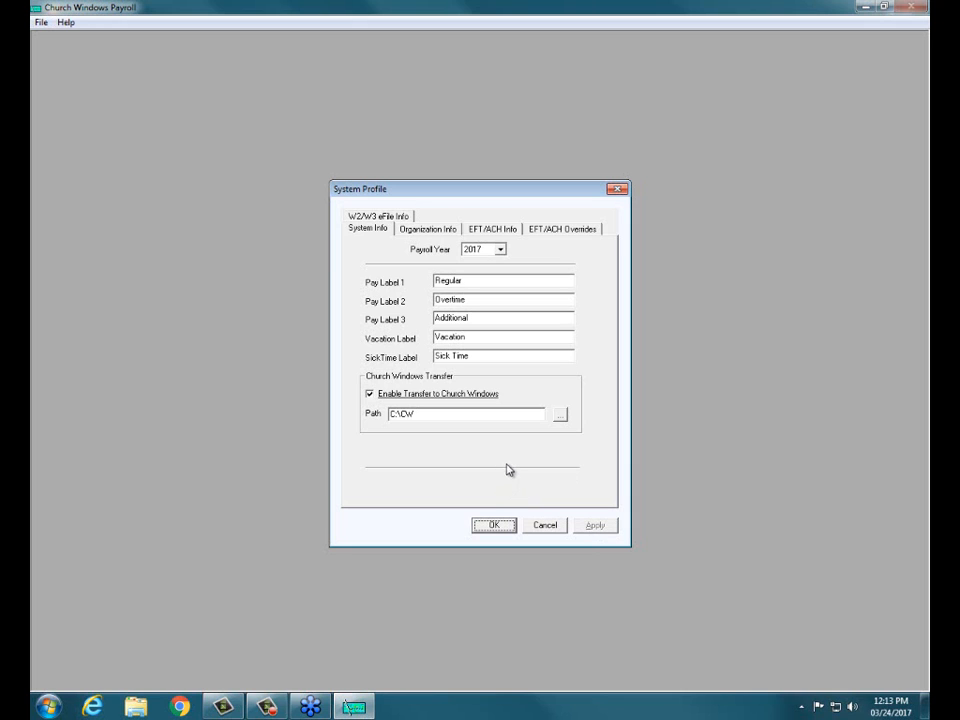
{"action": "left_click", "coordinate": [494, 526]}
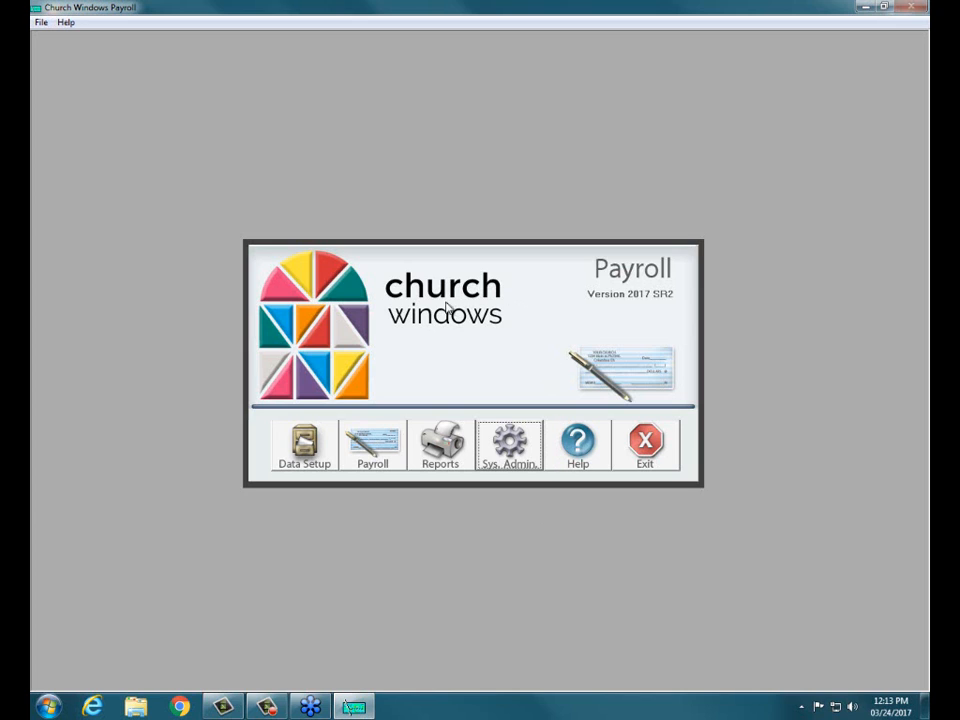
Step: Review the Account Number Setup for employees and independent contractors and close it without changes
{"action": "left_click", "coordinate": [504, 452]}
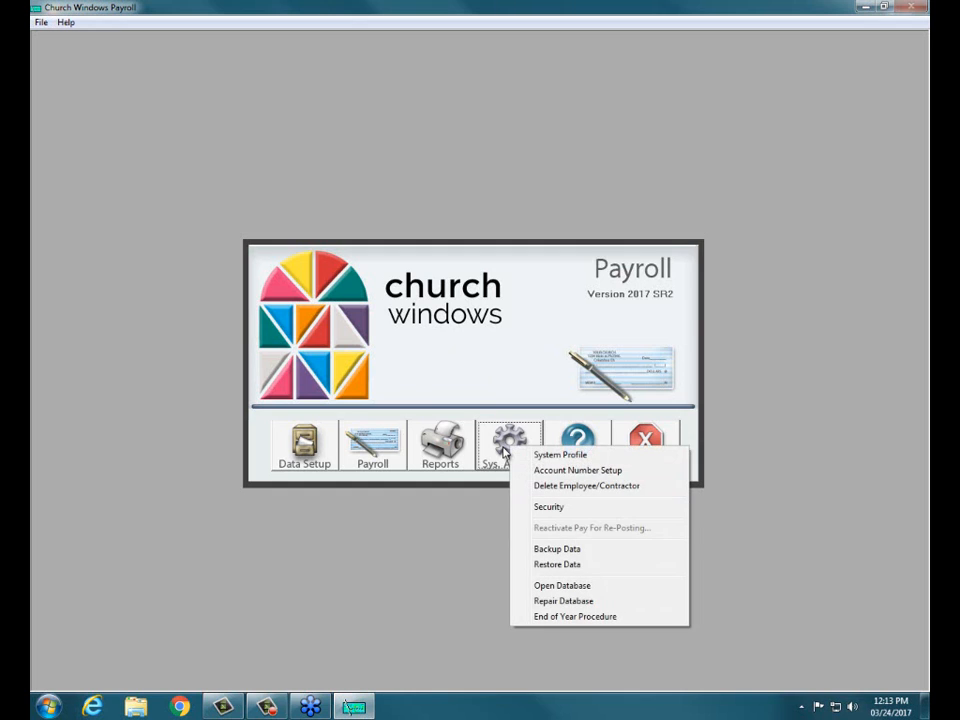
{"action": "left_click", "coordinate": [566, 472]}
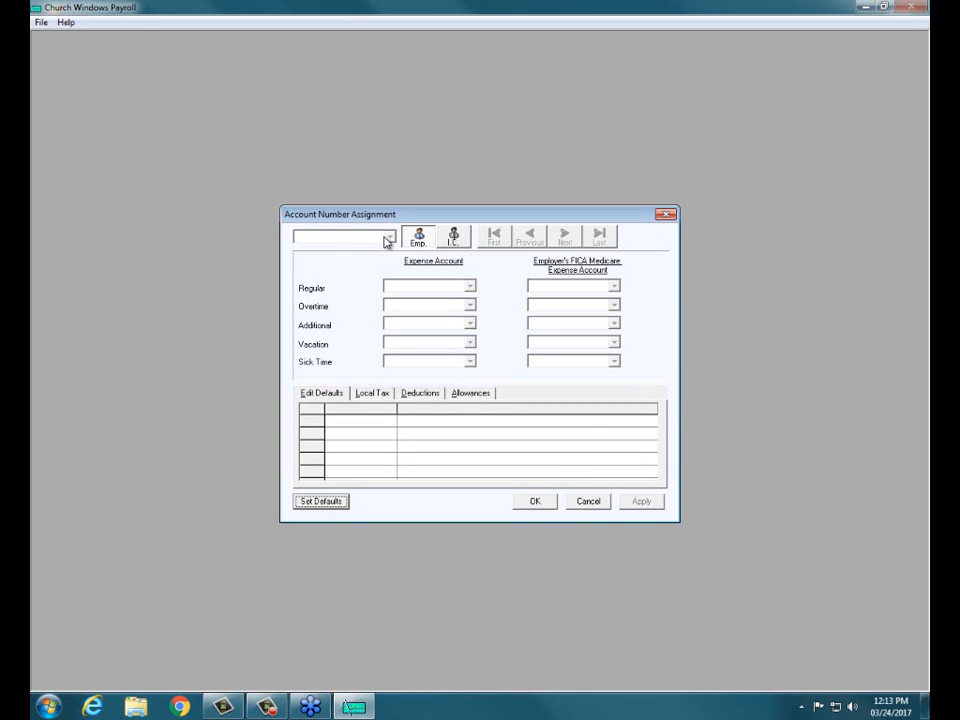
{"action": "left_click", "coordinate": [471, 286]}
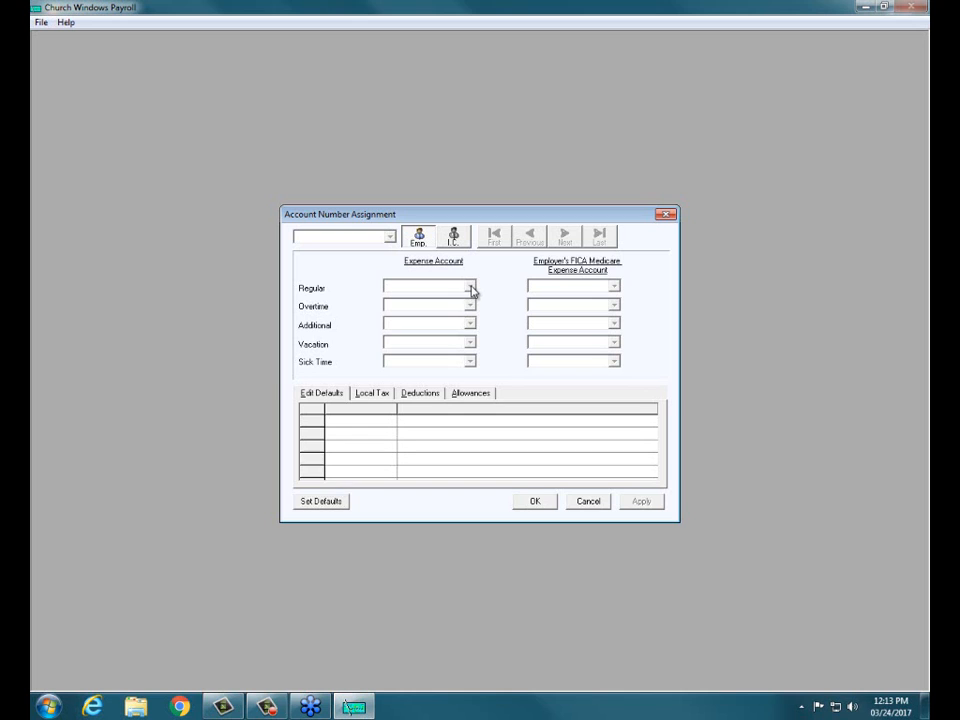
{"action": "left_click", "coordinate": [460, 244]}
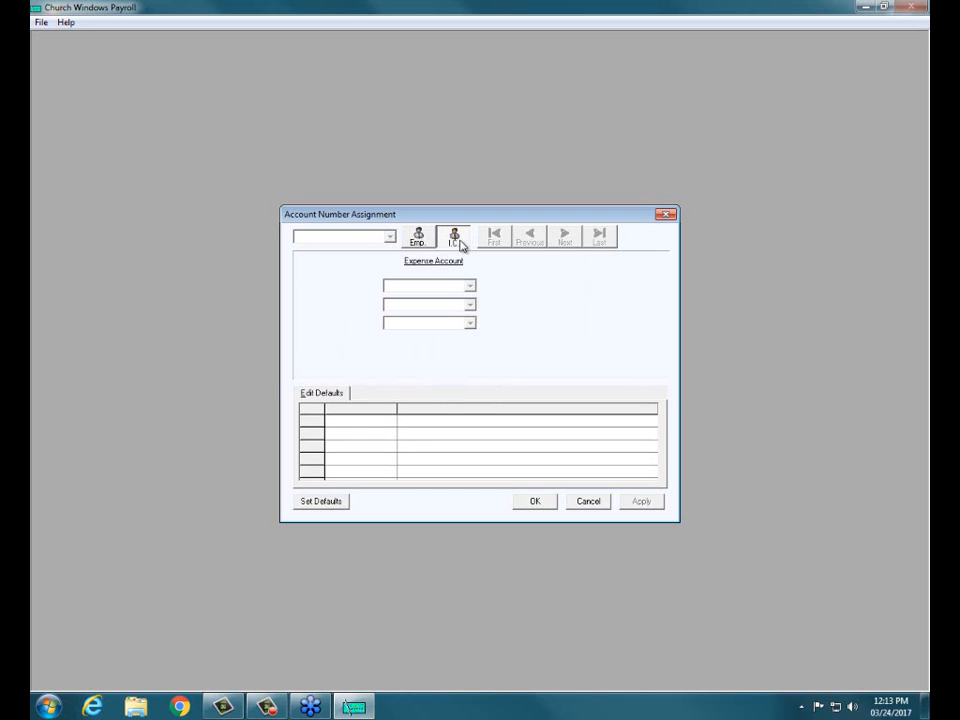
{"action": "left_click", "coordinate": [410, 245]}
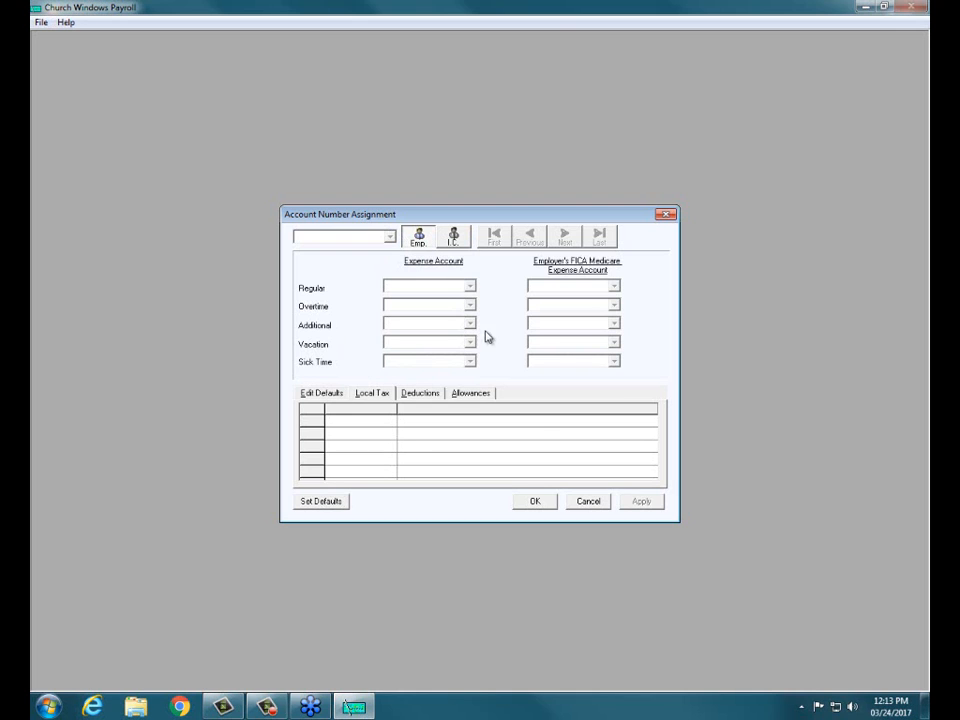
{"action": "left_click", "coordinate": [580, 501]}
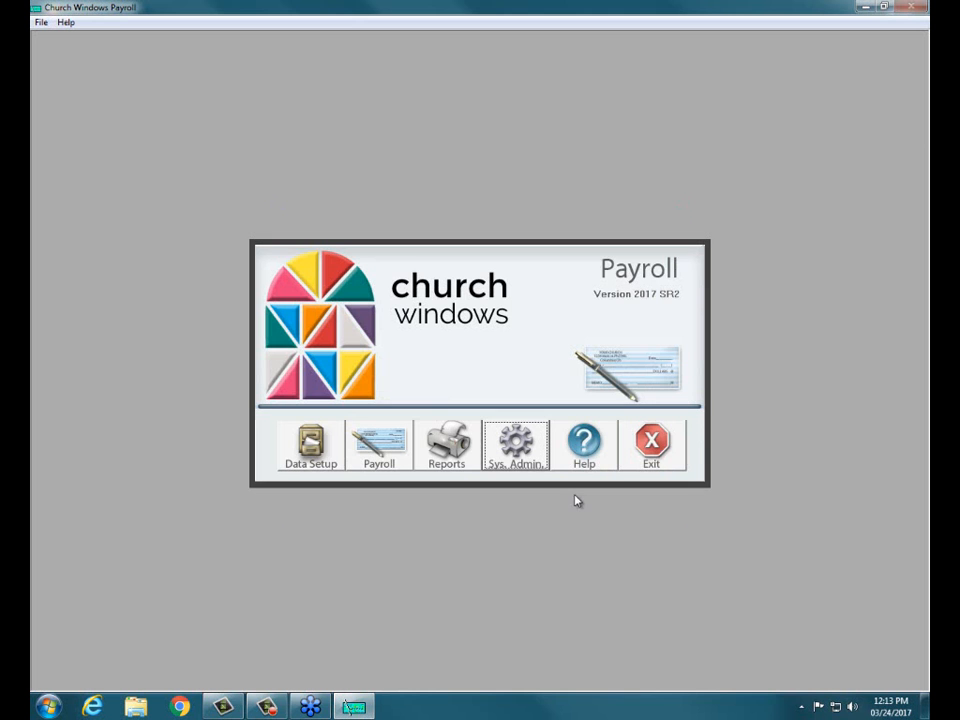
Step: Add an employee in the Employee File with a last and first name, accept the reminder, and save the record
{"action": "left_click", "coordinate": [332, 463]}
{"action": "left_click", "coordinate": [364, 458]}
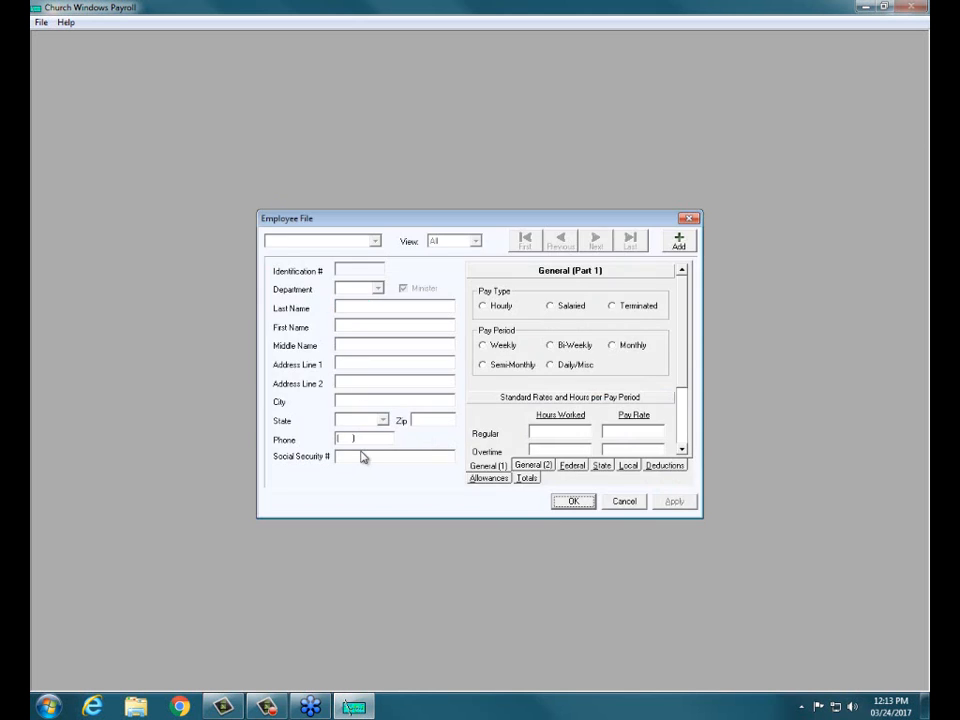
{"action": "left_click", "coordinate": [688, 248]}
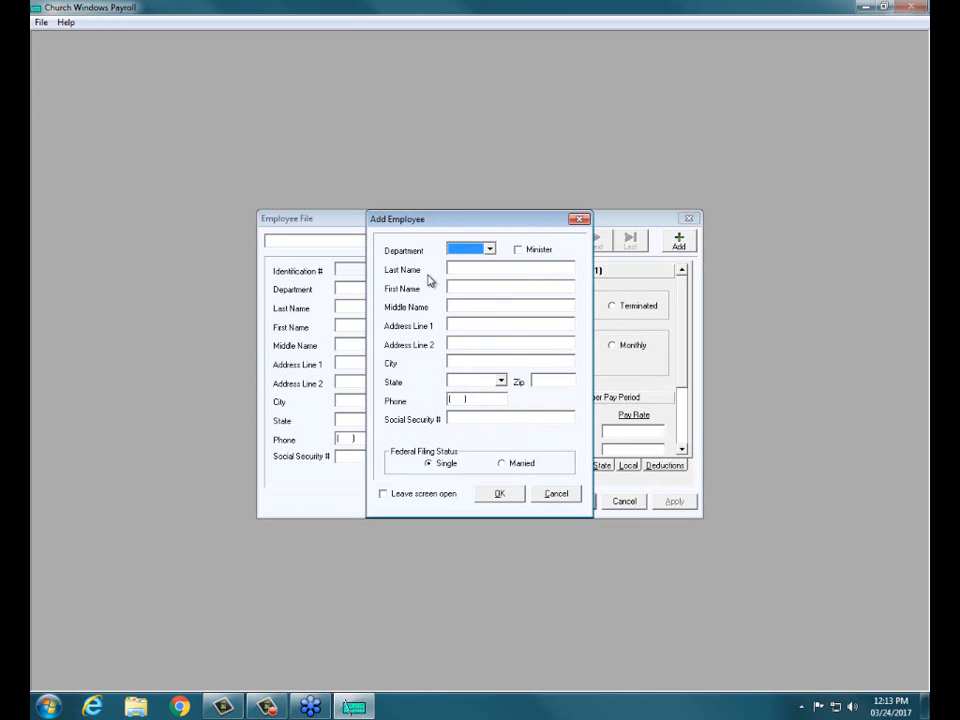
{"action": "left_click", "coordinate": [480, 270]}
{"action": "type", "text": "John"}
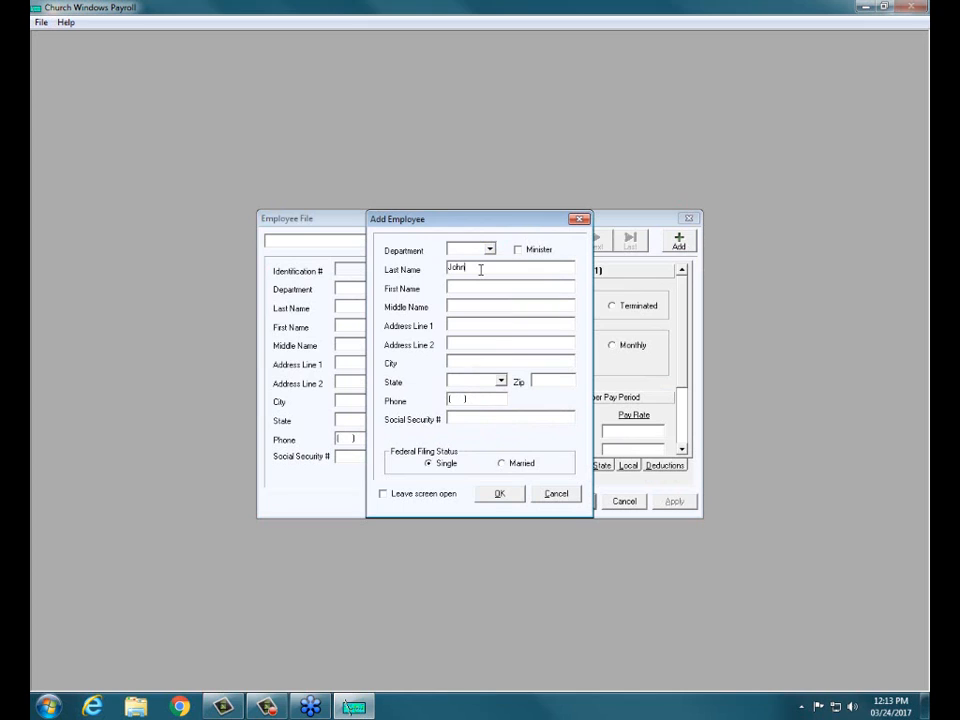
{"action": "key", "text": "Tab"}
{"action": "type", "text": "John"}
{"action": "double_click", "coordinate": [474, 262]}
{"action": "type", "text": "Doe"}
{"action": "left_click", "coordinate": [501, 496]}
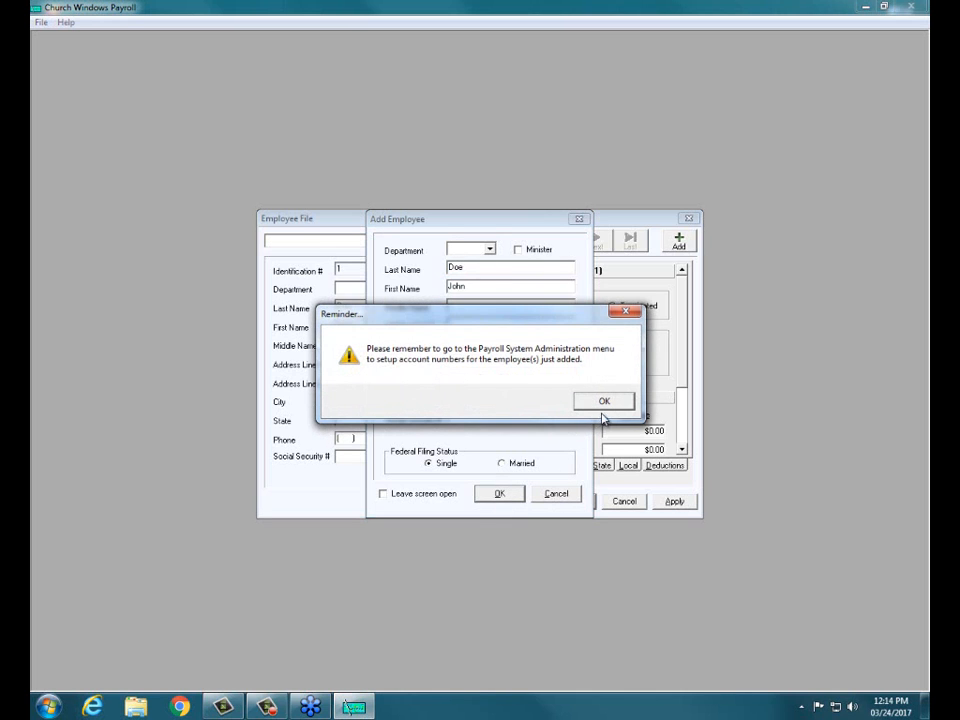
{"action": "left_click", "coordinate": [604, 400]}
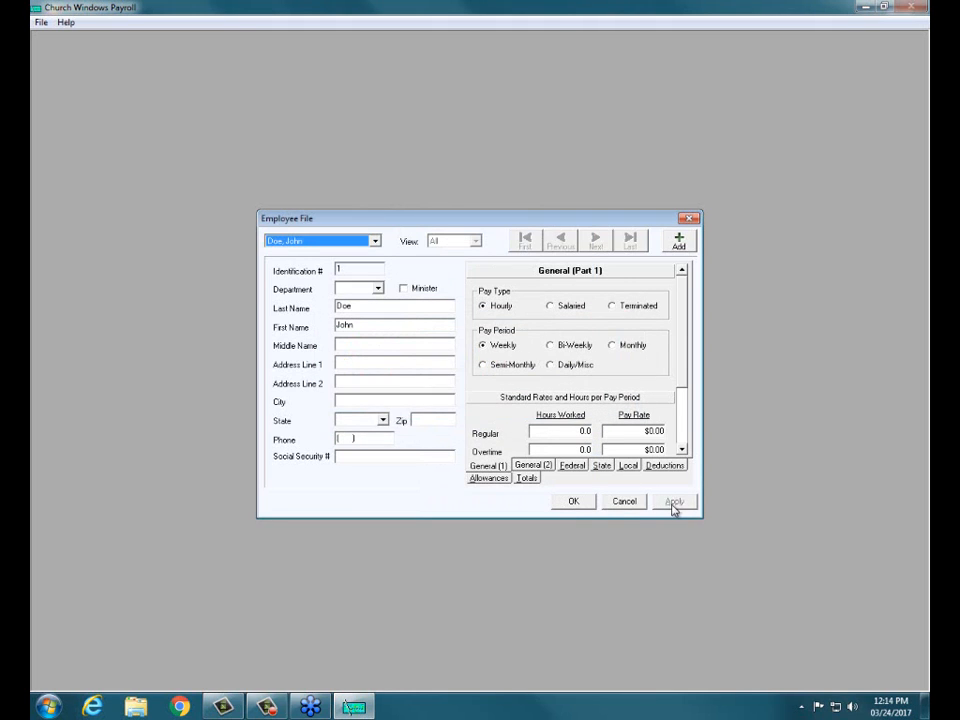
{"action": "left_click", "coordinate": [577, 506]}
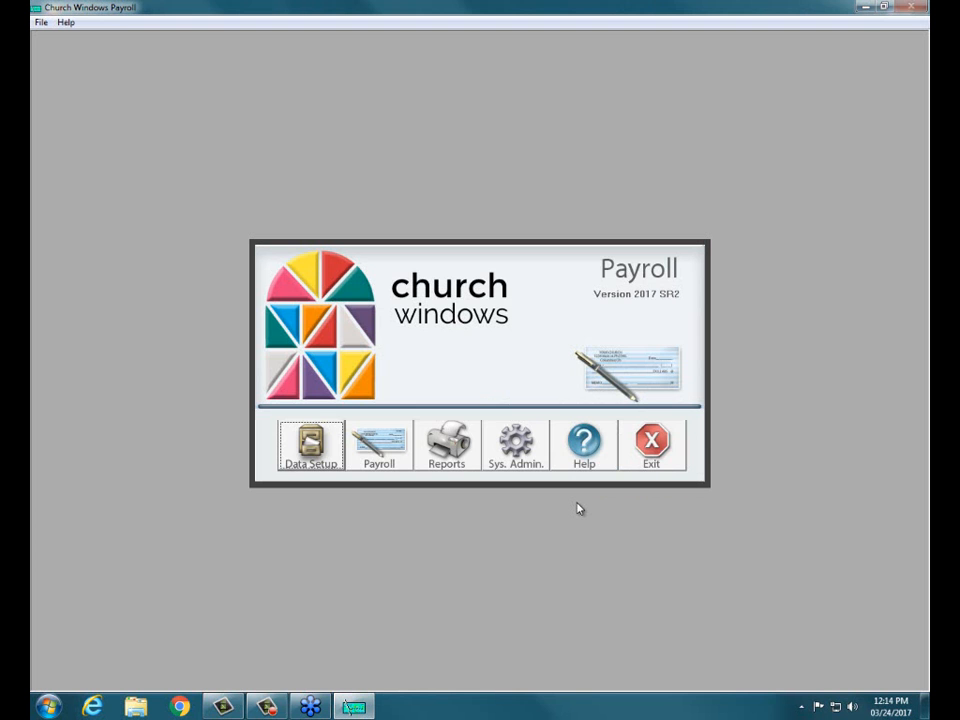
Step: Open Account Number Setup for the new employee and view the expense accounts available for Regular pay
{"action": "left_click", "coordinate": [516, 446]}
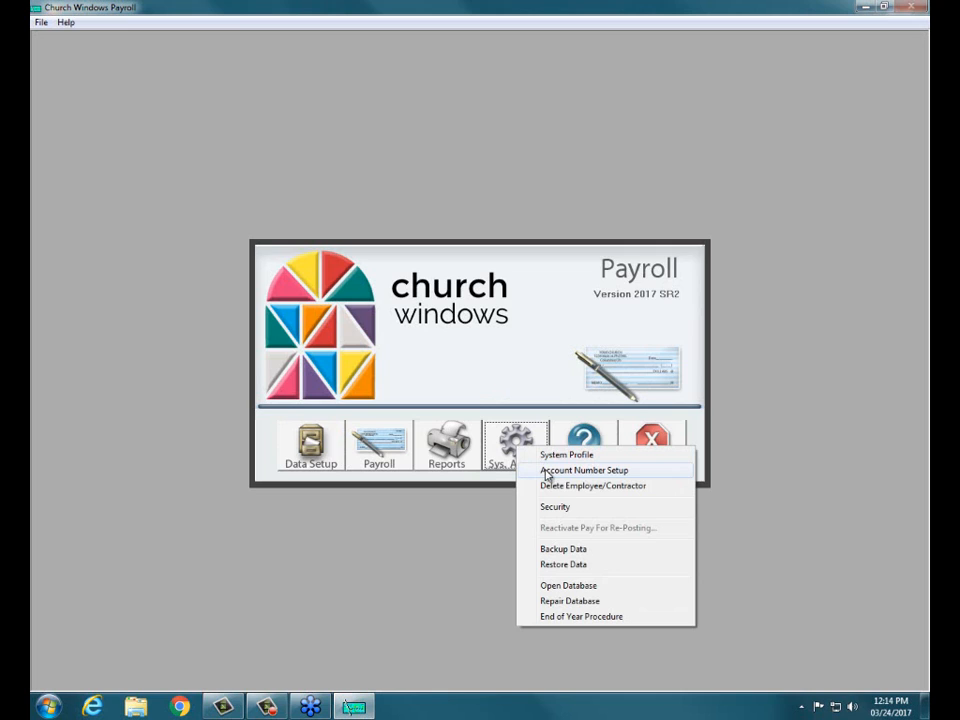
{"action": "left_click", "coordinate": [546, 471]}
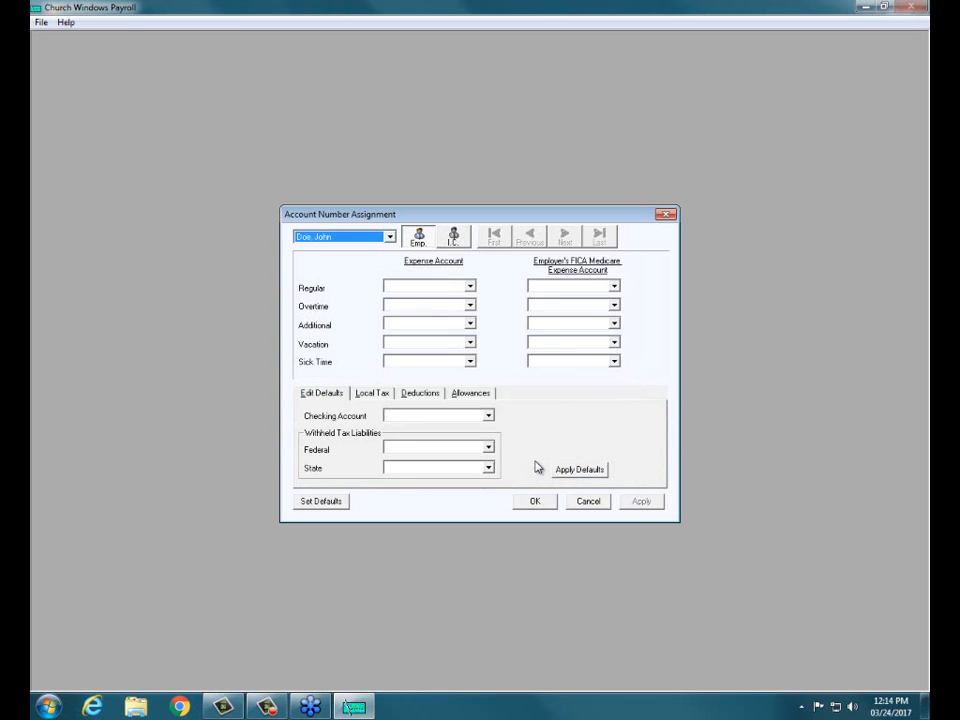
{"action": "left_click", "coordinate": [470, 286]}
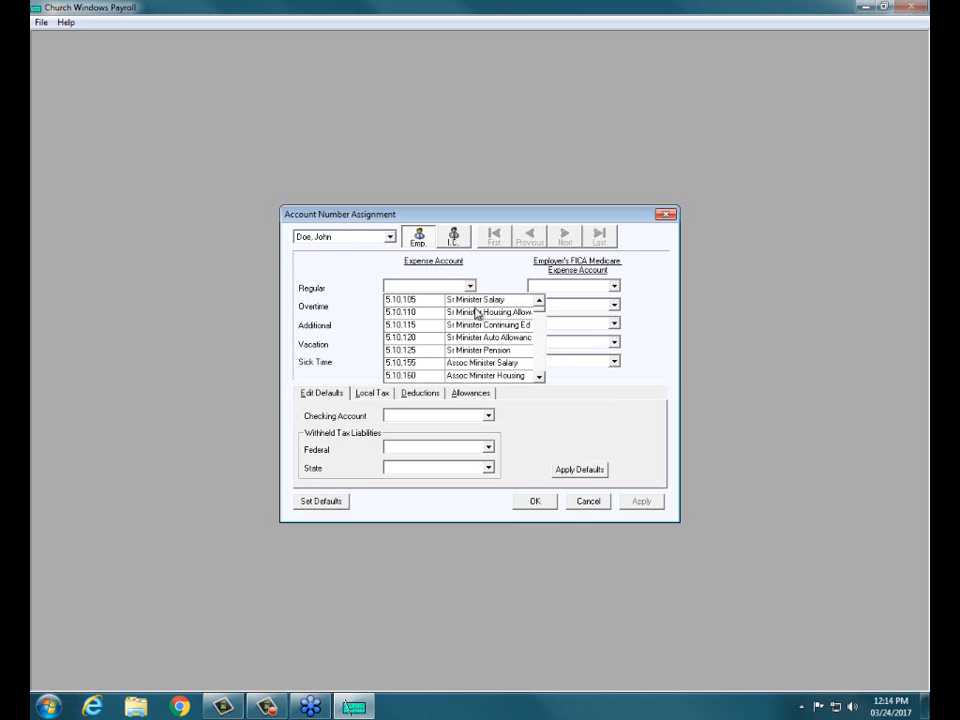
{"action": "left_click", "coordinate": [489, 283]}
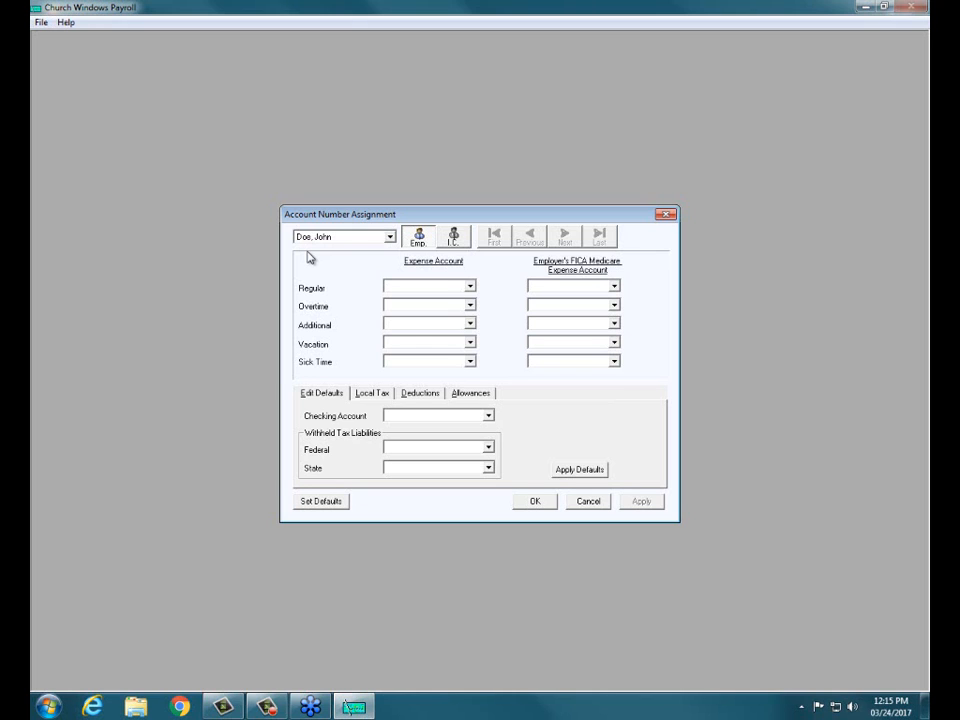
Step: Look through the Federal withheld tax liability choices down to the payable accounts, leaving the field empty
{"action": "left_click", "coordinate": [488, 448]}
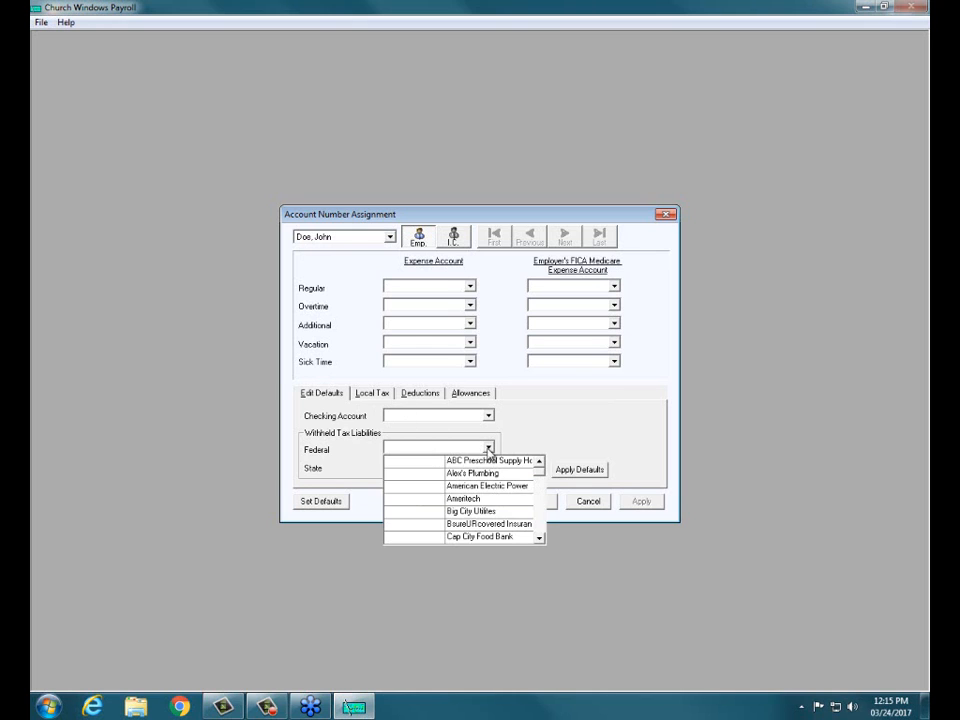
{"action": "left_click", "coordinate": [541, 497]}
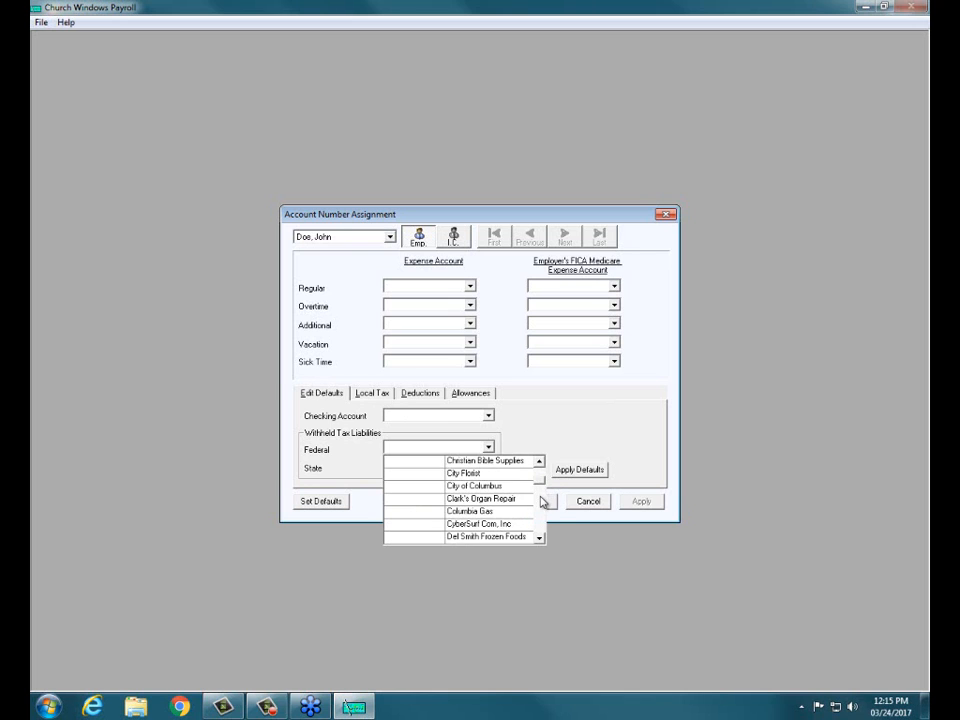
{"action": "left_click", "coordinate": [541, 501]}
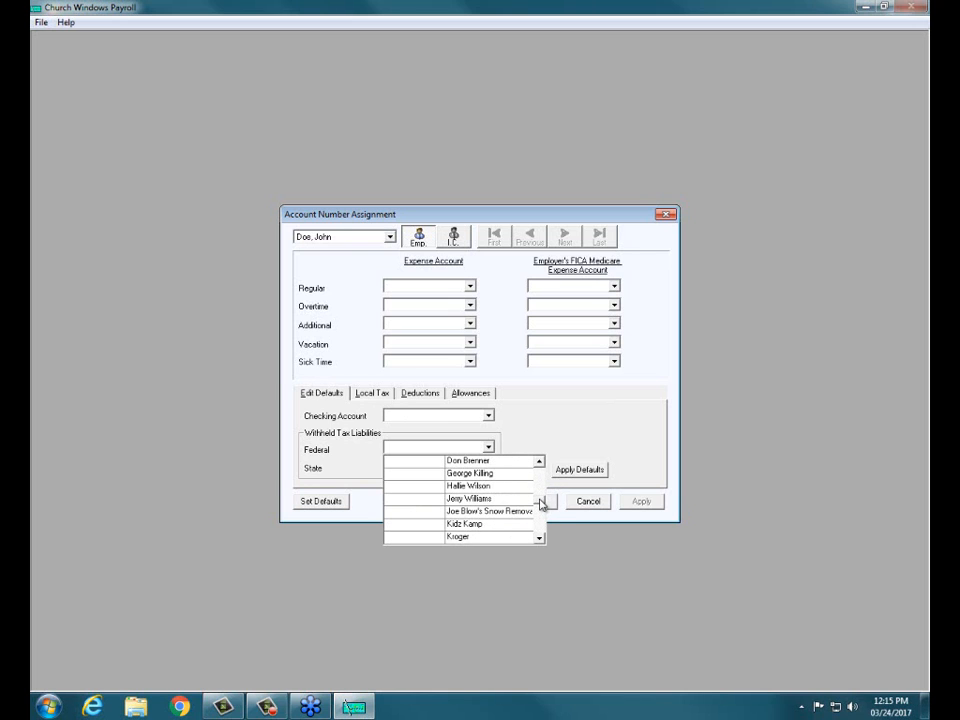
{"action": "left_click", "coordinate": [541, 506]}
{"action": "left_click", "coordinate": [540, 512]}
{"action": "left_click", "coordinate": [540, 515]}
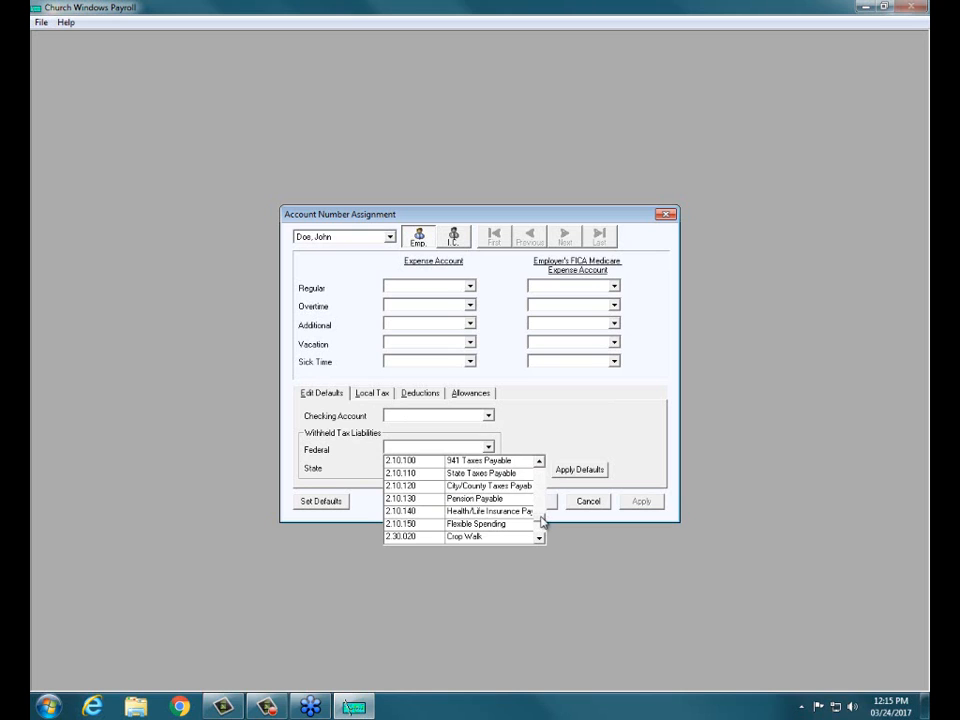
{"action": "left_click", "coordinate": [539, 462]}
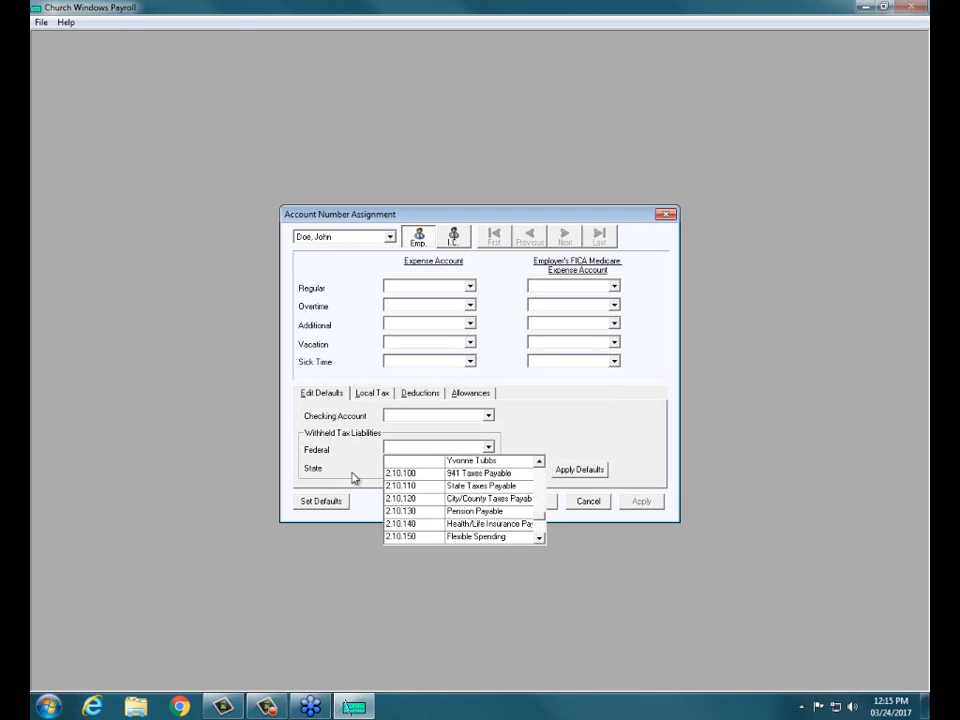
{"action": "left_click", "coordinate": [561, 429]}
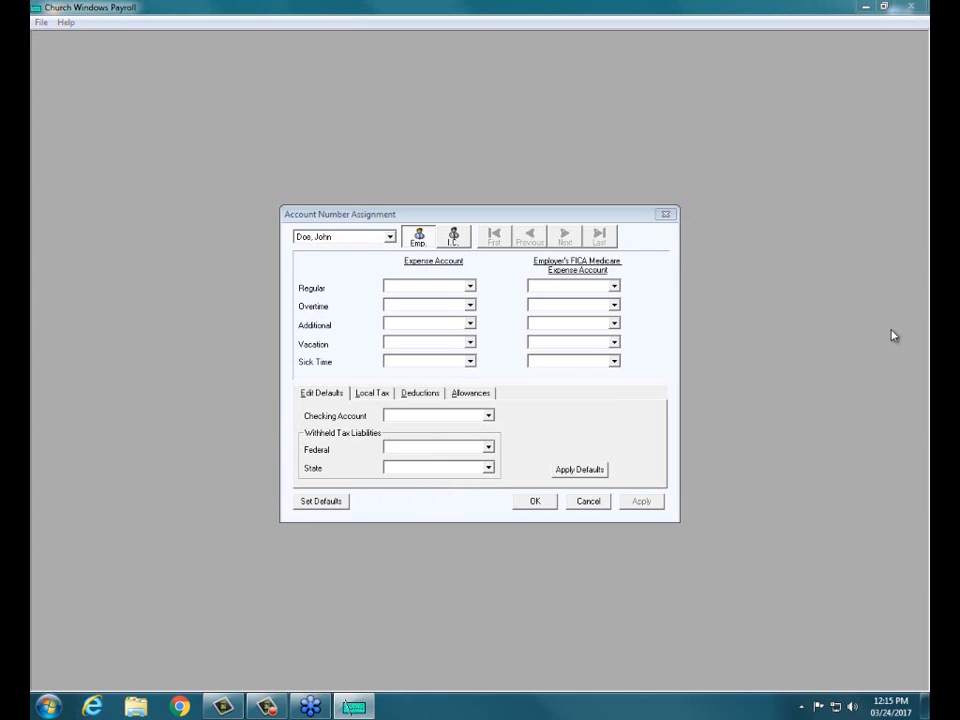
Step: Review the account assignment grids for the employee's local tax, deductions and allowances
{"action": "left_click", "coordinate": [373, 393]}
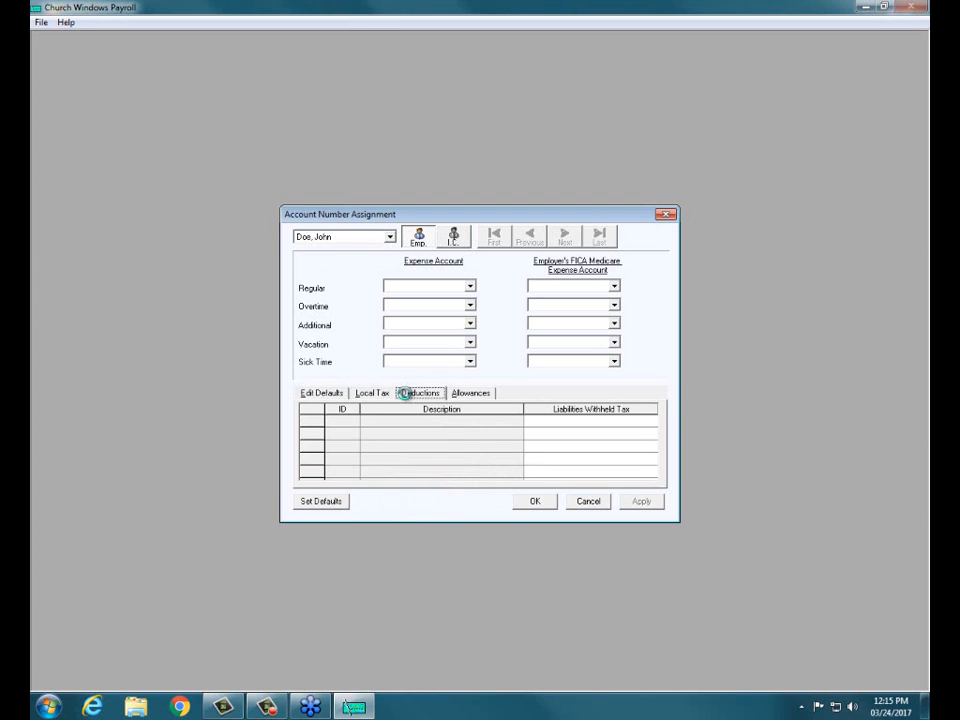
{"action": "left_click", "coordinate": [456, 397]}
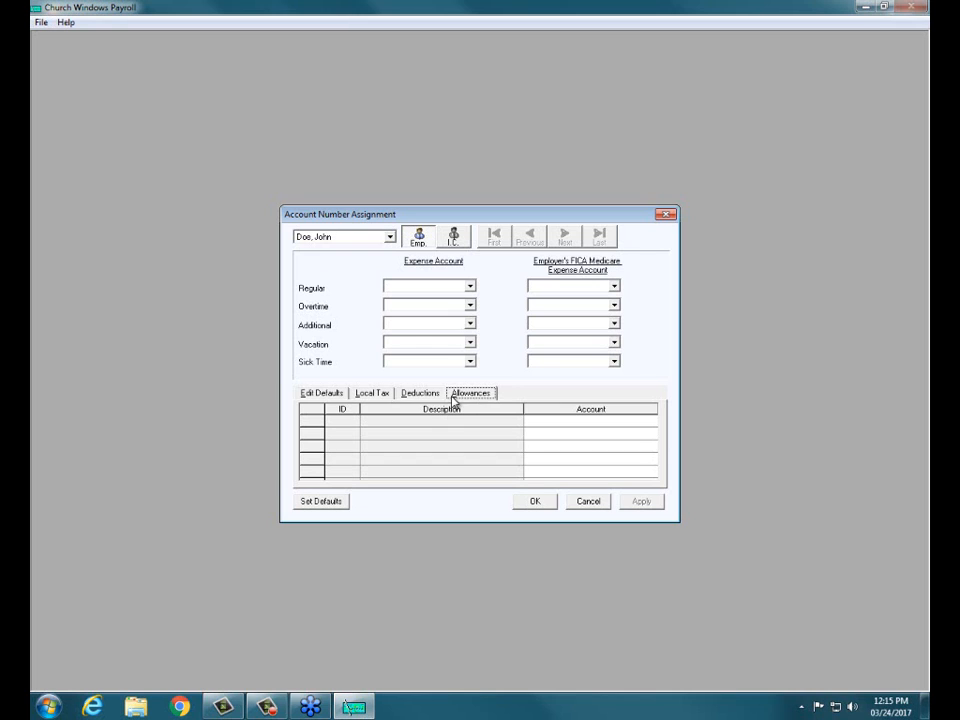
{"action": "left_click", "coordinate": [421, 393]}
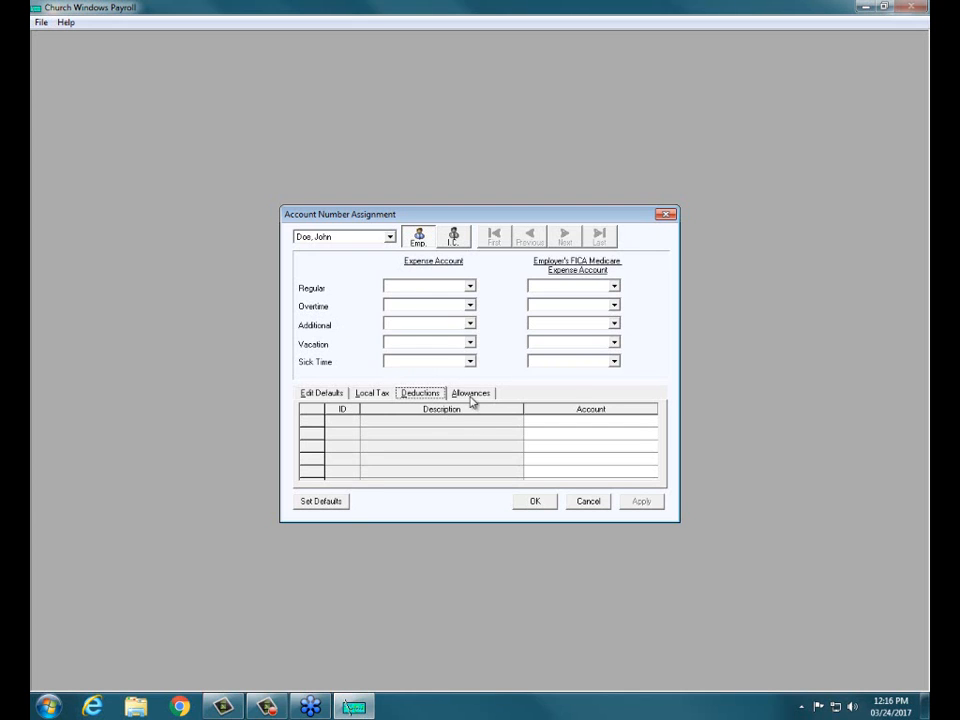
Step: View the accounts available as the employee's default Checking Account and cancel the Account Number Assignment without changes
{"action": "left_click", "coordinate": [320, 393]}
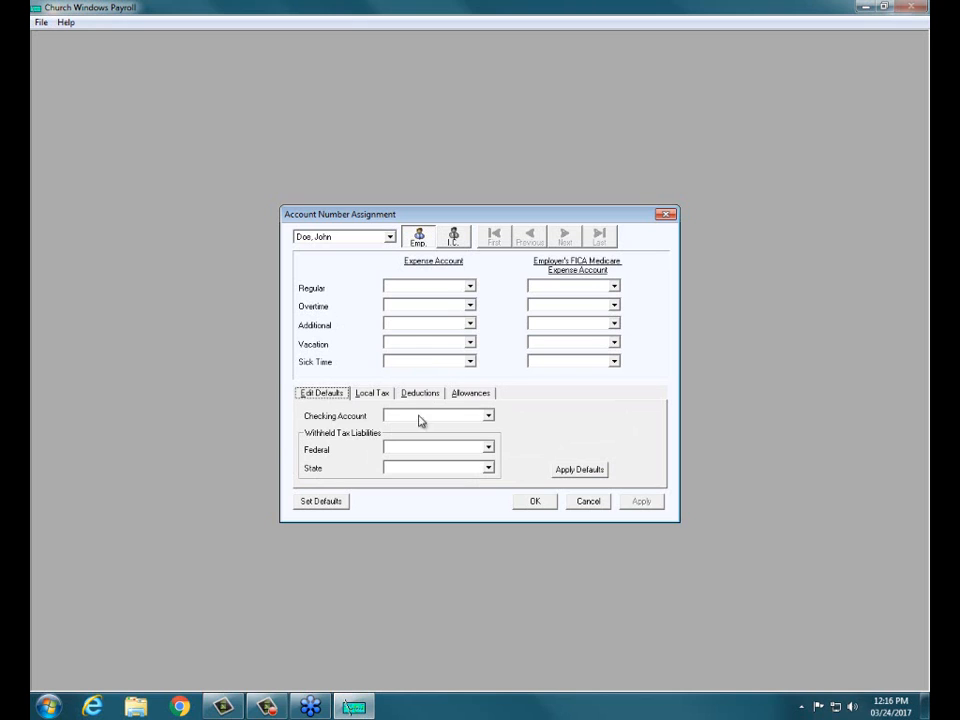
{"action": "left_click", "coordinate": [489, 416]}
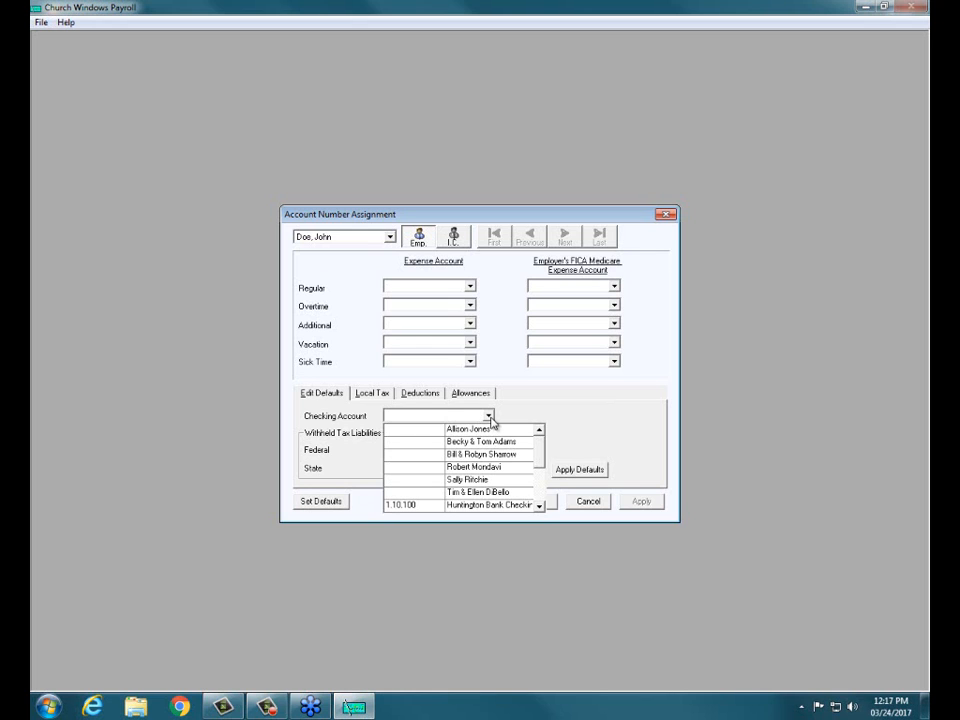
{"action": "left_click", "coordinate": [586, 503]}
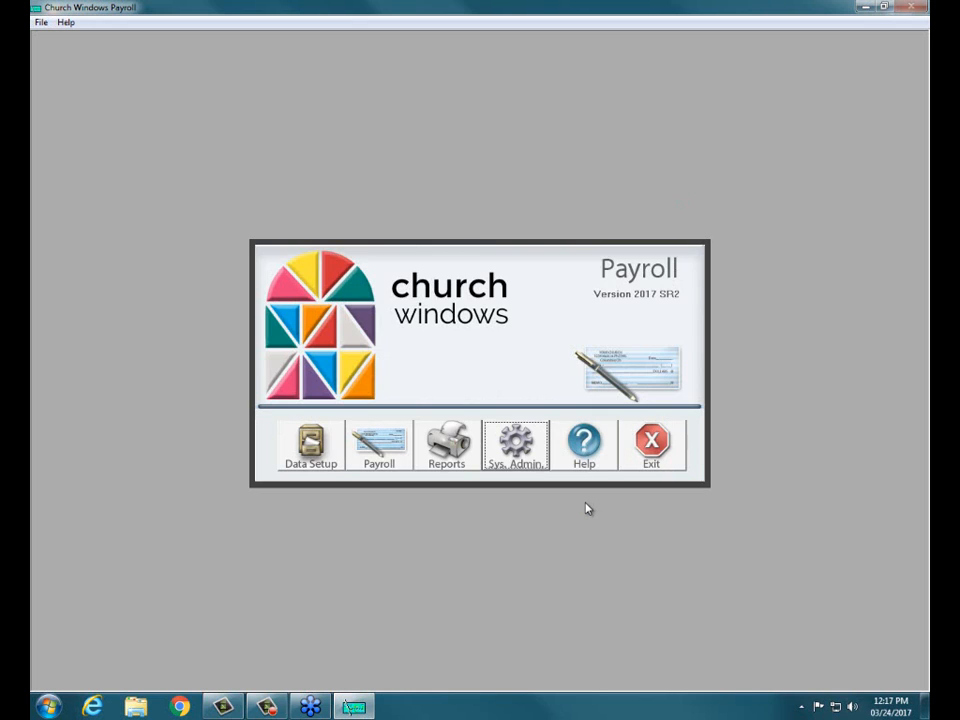